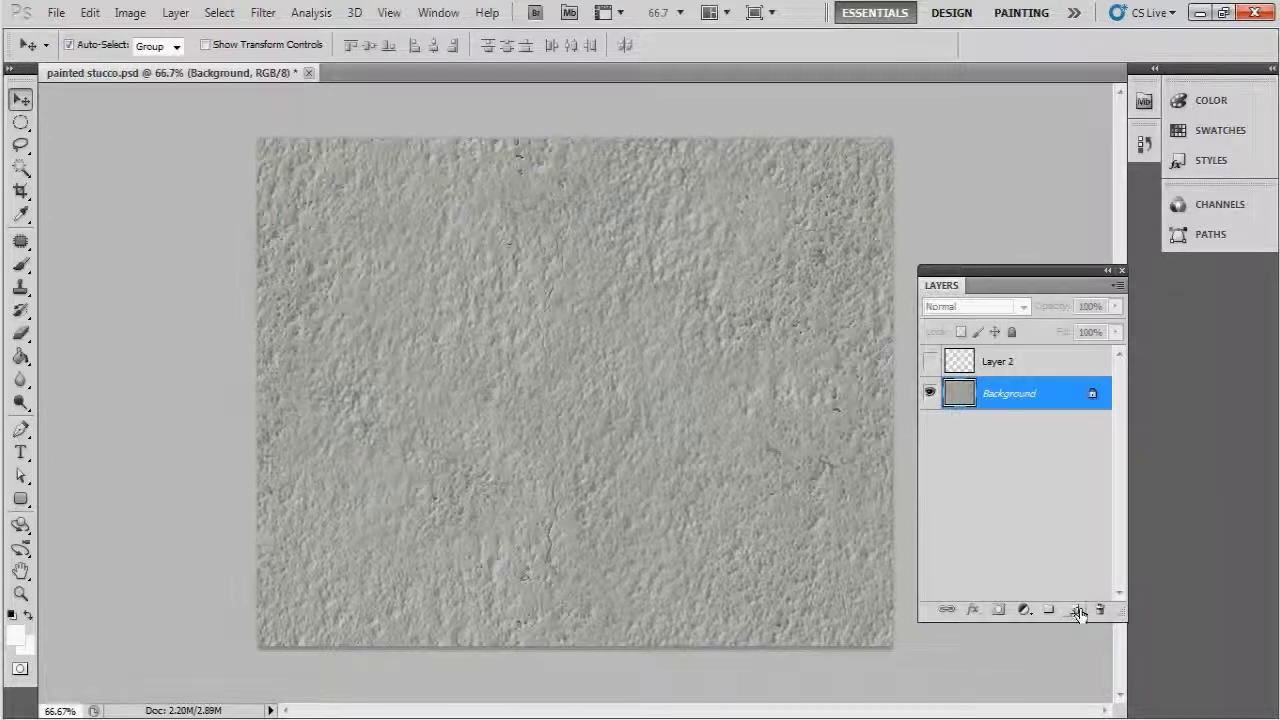
Add two new empty layers directly above the Background layer, keeping their default names
{"action": "left_click", "coordinate": [1075, 612]}
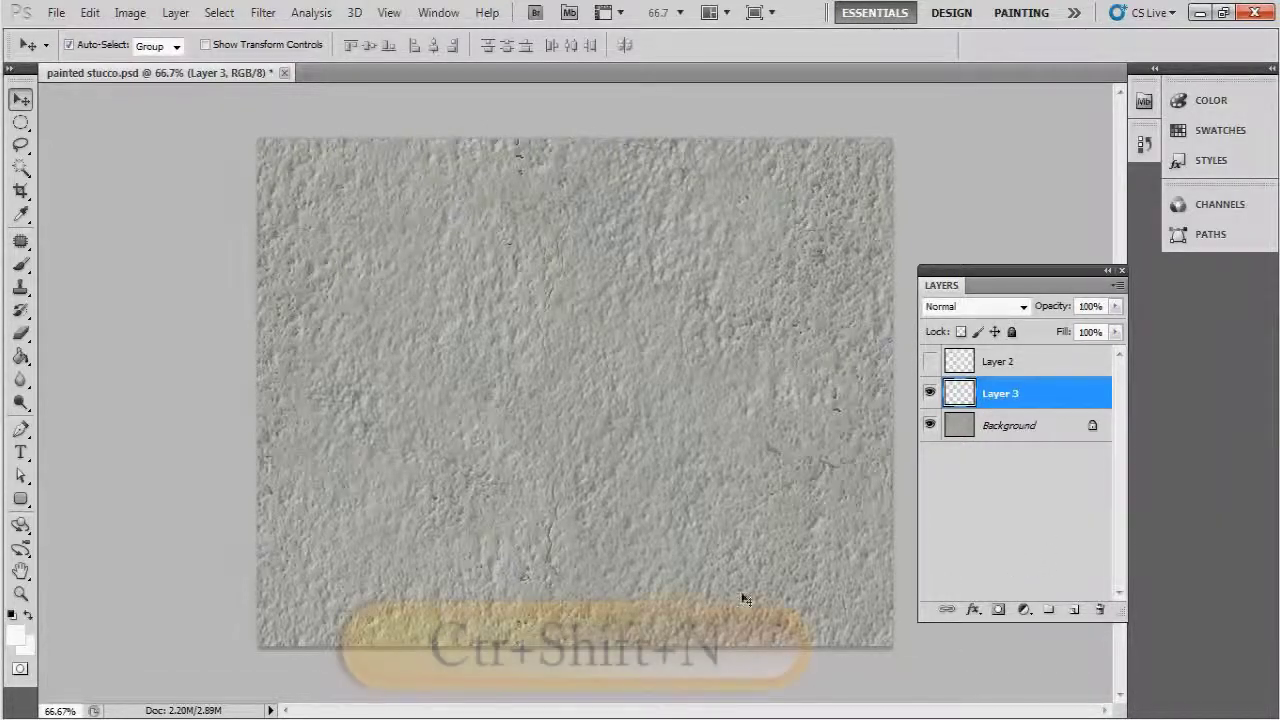
{"action": "key", "text": "ctrl+shift+n"}
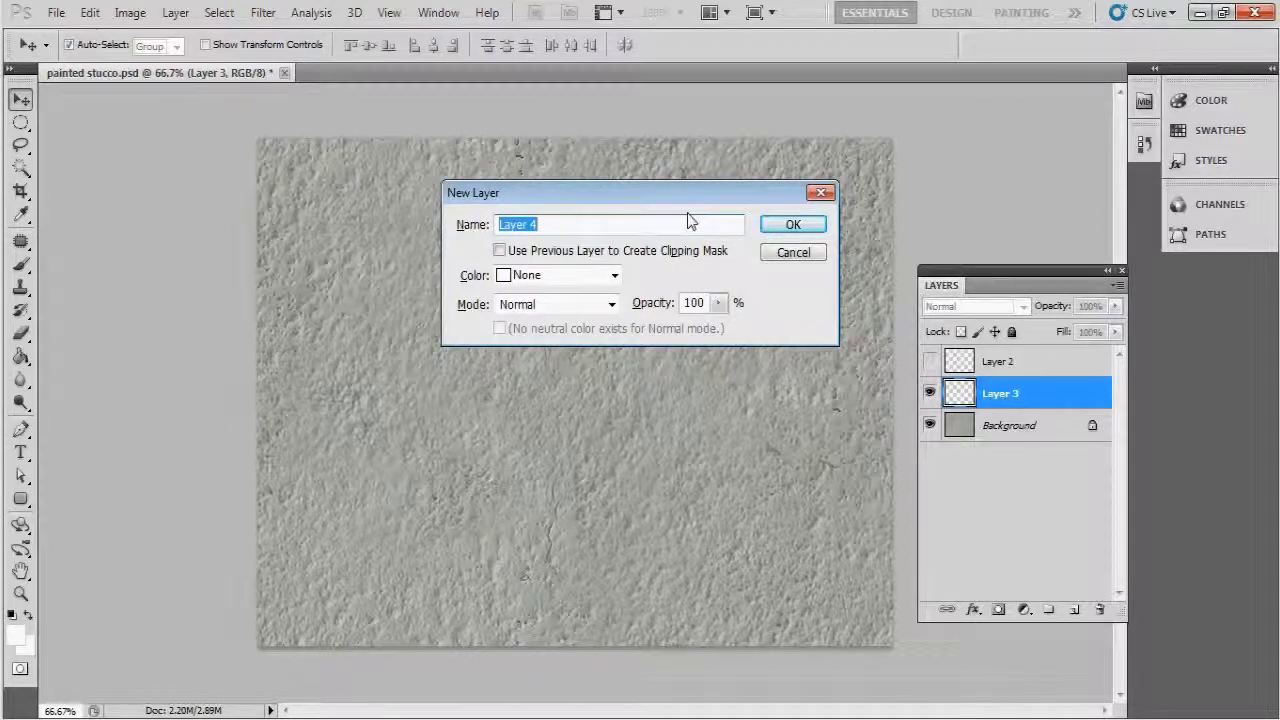
{"action": "left_click", "coordinate": [791, 254]}
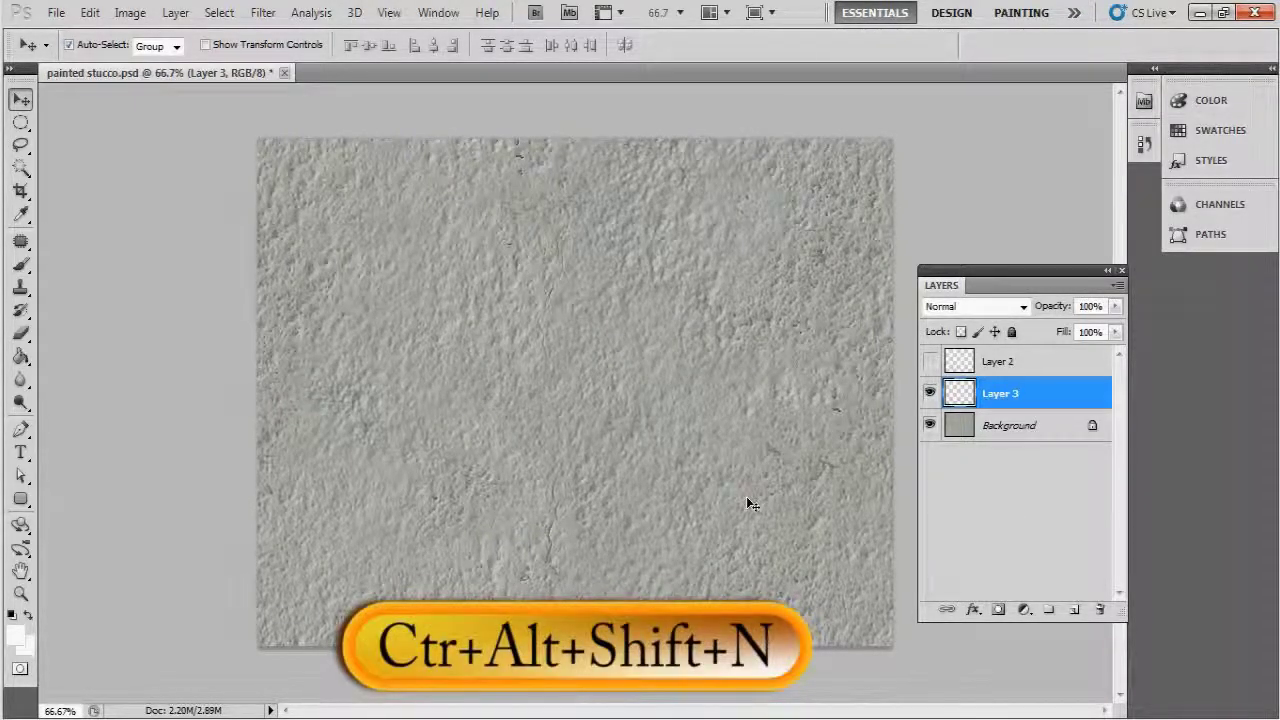
{"action": "key", "text": "ctrl+alt+shift+n"}
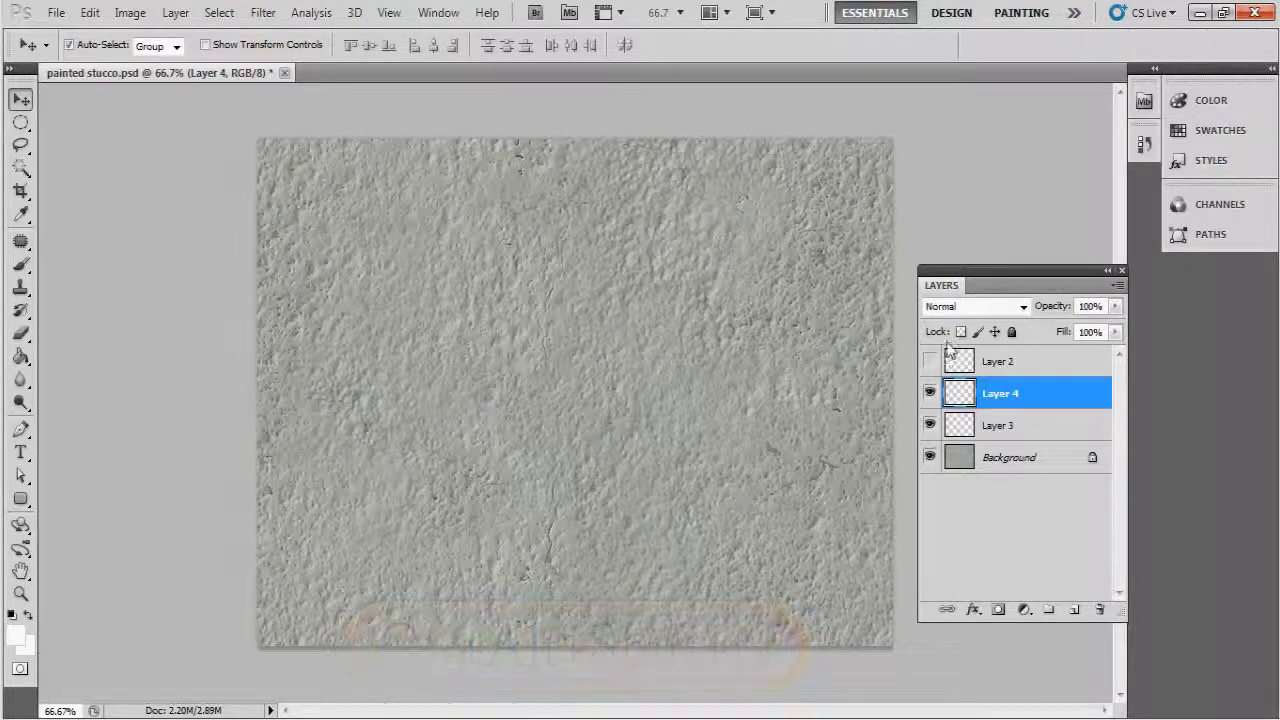
{"action": "double_click", "coordinate": [1003, 395]}
{"action": "key", "text": "Return"}
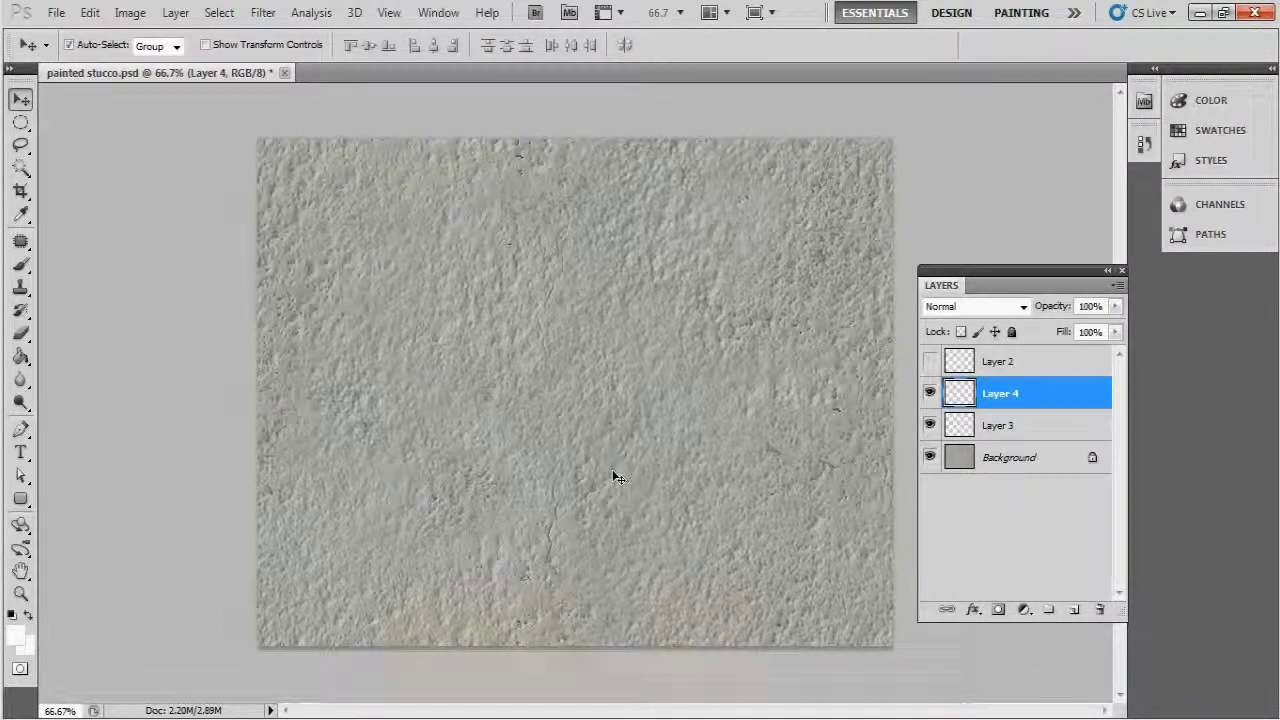
Activate the Brush tool and set the brush size to 61 px
{"action": "key", "text": "b"}
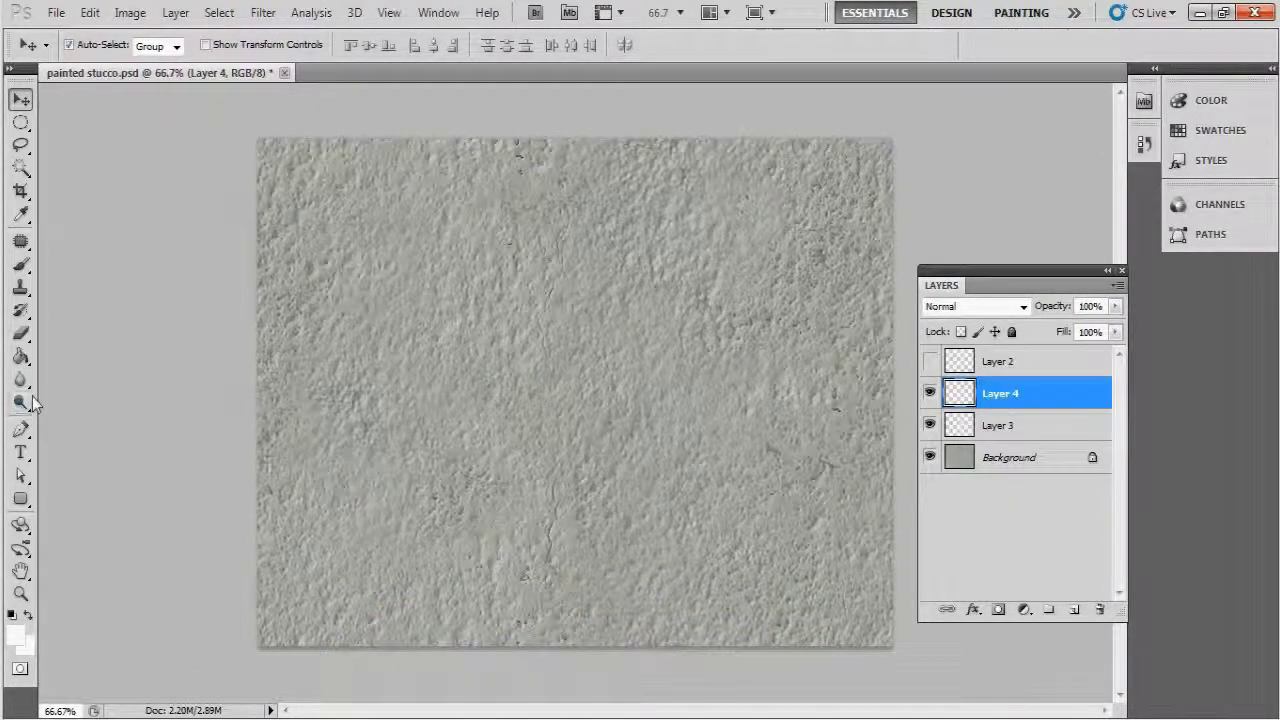
{"action": "key", "text": "b"}
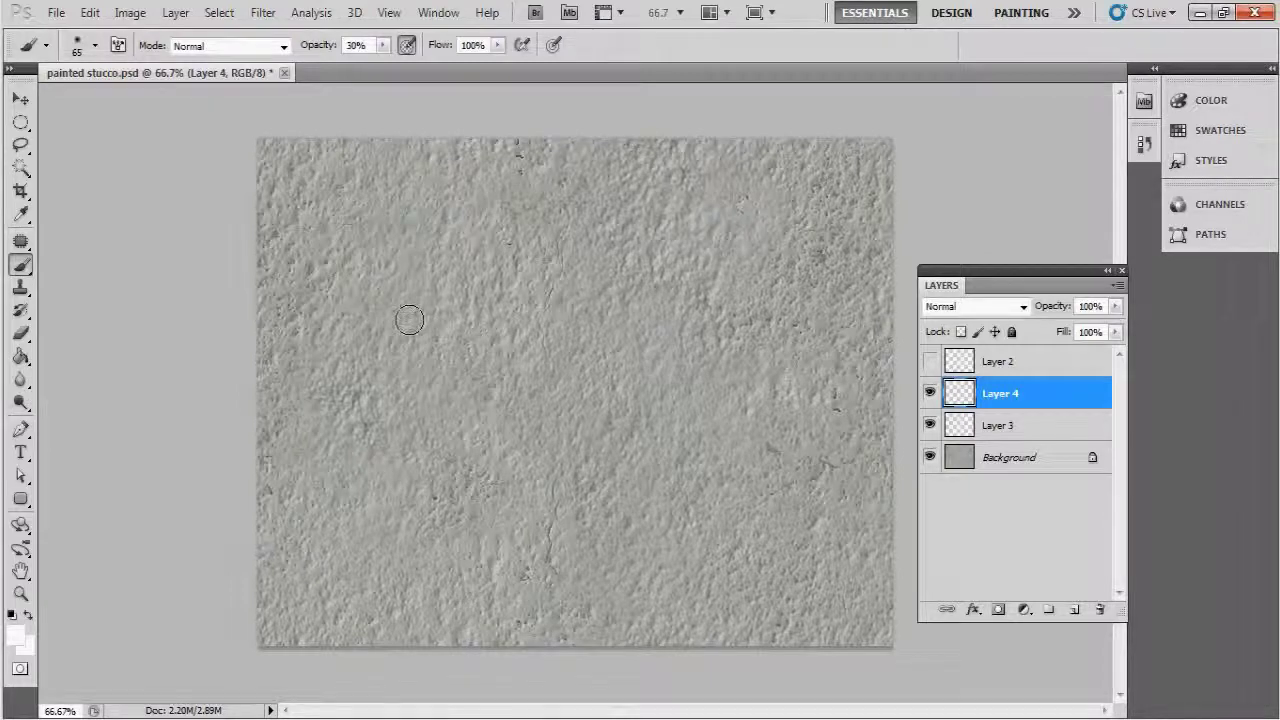
{"action": "left_click", "coordinate": [80, 50]}
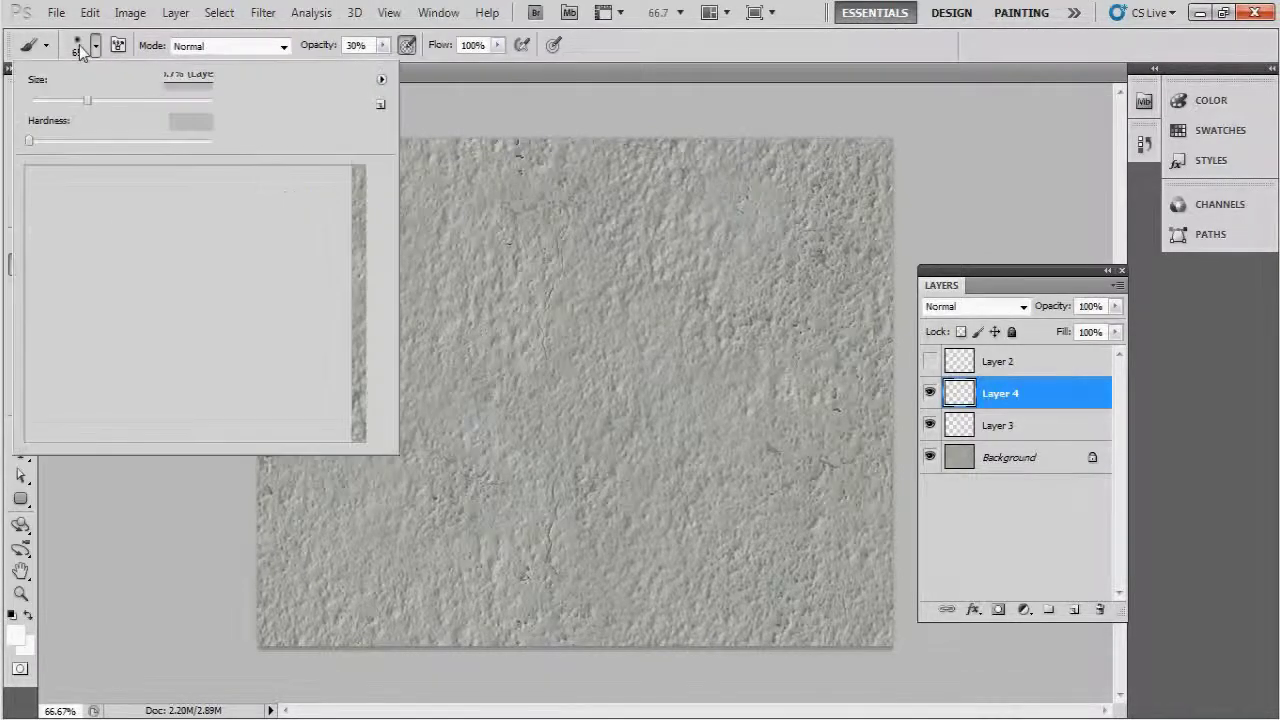
{"action": "left_click_drag", "start_coordinate": [87, 100], "coordinate": [69, 102]}
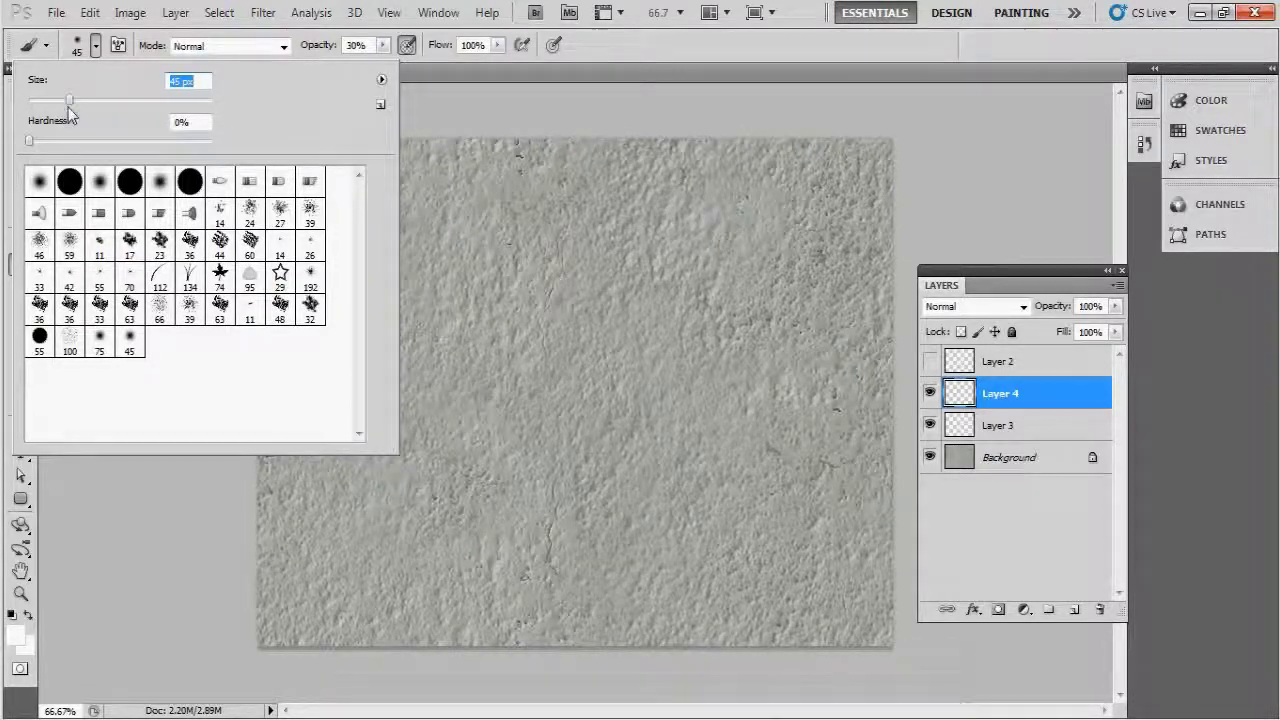
{"action": "left_click_drag", "start_coordinate": [70, 102], "coordinate": [83, 102]}
{"action": "left_click", "coordinate": [502, 124]}
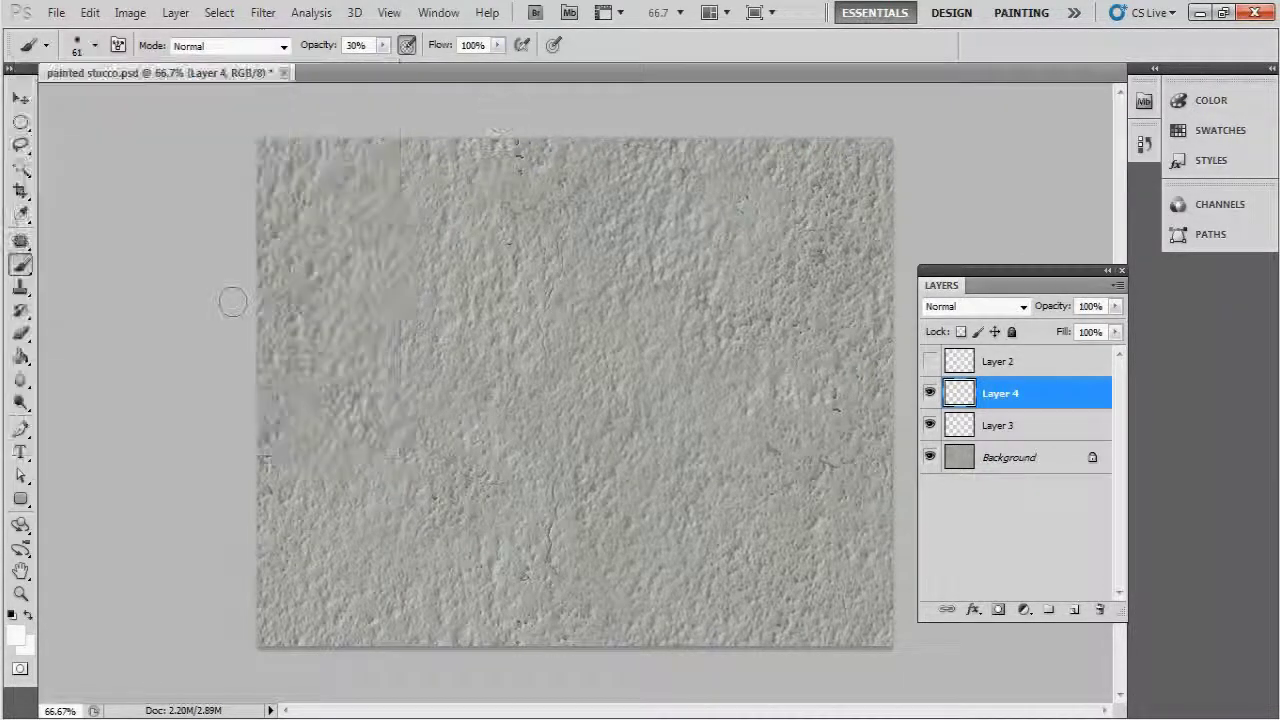
Write a five-letter first name freehand across the stucco texture in black, using a hard 45 px brush at 100% opacity
{"action": "mouse_move", "coordinate": [397, 360]}
{"action": "left_mouse_down"}
{"action": "mouse_move", "coordinate": [341, 344]}
{"action": "mouse_move", "coordinate": [319, 365]}
{"action": "mouse_move", "coordinate": [384, 451]}
{"action": "mouse_move", "coordinate": [335, 497]}
{"action": "mouse_move", "coordinate": [310, 462]}
{"action": "left_mouse_up"}
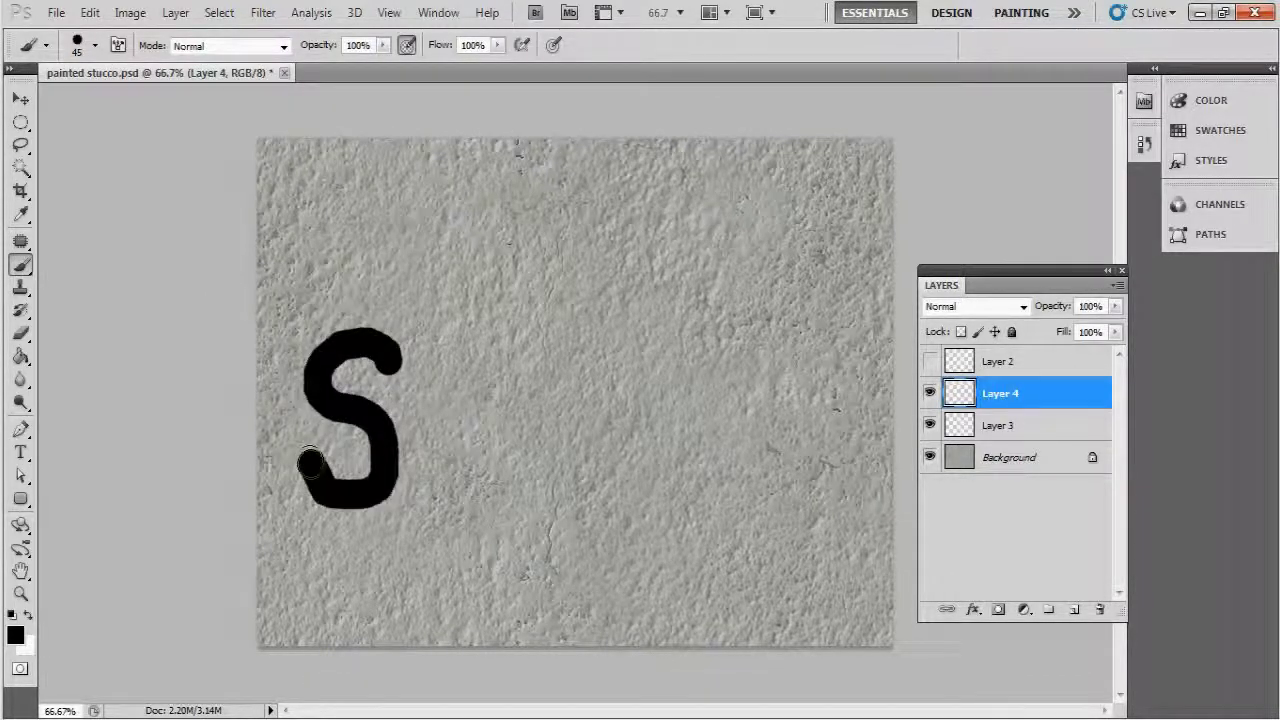
{"action": "mouse_move", "coordinate": [430, 412]}
{"action": "left_mouse_down"}
{"action": "mouse_move", "coordinate": [439, 475]}
{"action": "mouse_move", "coordinate": [493, 453]}
{"action": "mouse_move", "coordinate": [496, 412]}
{"action": "left_mouse_up"}
{"action": "mouse_move", "coordinate": [600, 282]}
{"action": "left_mouse_down"}
{"action": "mouse_move", "coordinate": [592, 489]}
{"action": "mouse_move", "coordinate": [568, 424]}
{"action": "mouse_move", "coordinate": [535, 470]}
{"action": "mouse_move", "coordinate": [545, 512]}
{"action": "left_mouse_up"}
{"action": "left_click_drag", "start_coordinate": [652, 278], "coordinate": [665, 508]}
{"action": "mouse_move", "coordinate": [668, 445]}
{"action": "left_mouse_down"}
{"action": "mouse_move", "coordinate": [738, 455]}
{"action": "mouse_move", "coordinate": [748, 492]}
{"action": "left_mouse_up"}
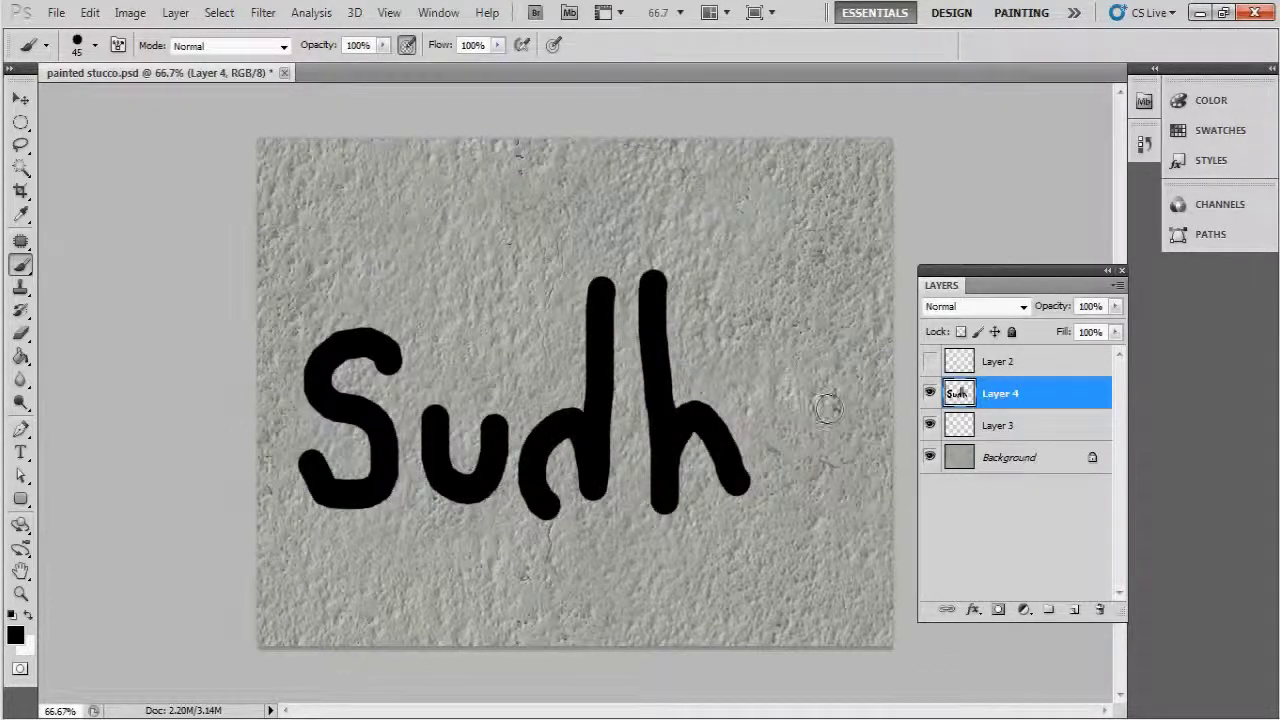
{"action": "mouse_move", "coordinate": [830, 408]}
{"action": "left_mouse_down"}
{"action": "mouse_move", "coordinate": [775, 470]}
{"action": "mouse_move", "coordinate": [832, 420]}
{"action": "mouse_move", "coordinate": [858, 488]}
{"action": "mouse_move", "coordinate": [885, 510]}
{"action": "left_mouse_up"}
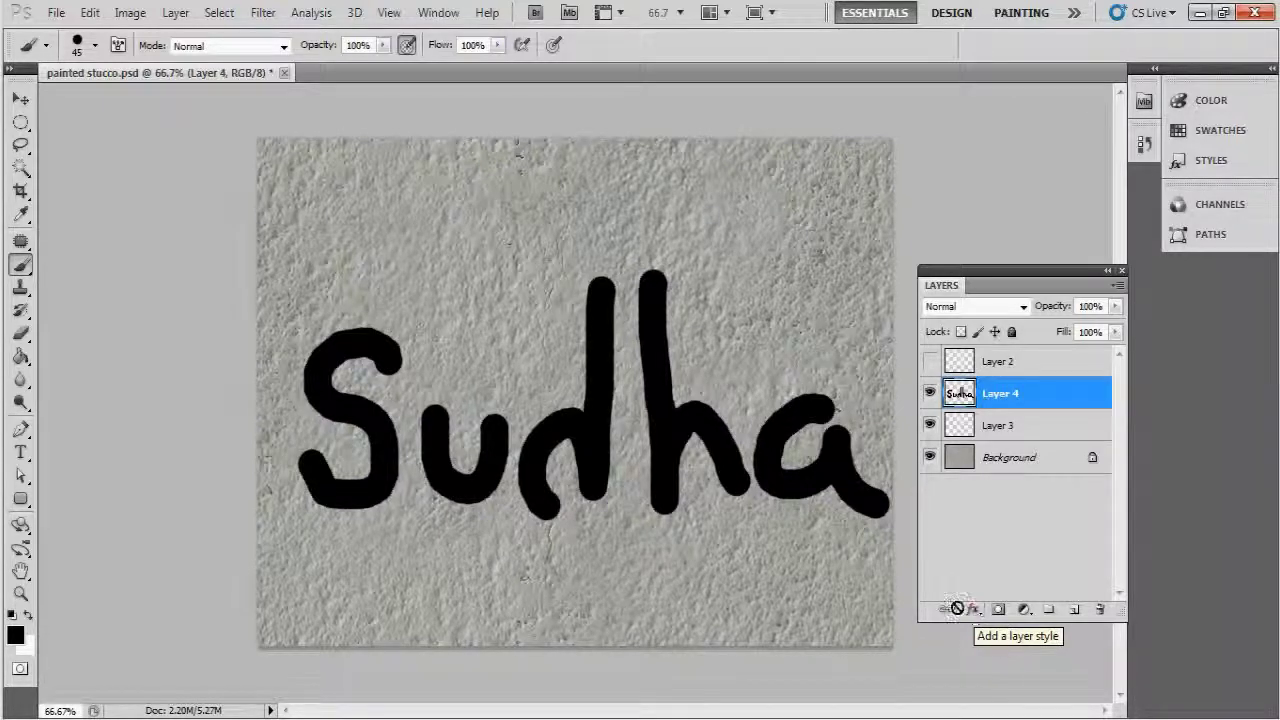
Open the blending options of the lettering layer and set its fill opacity to 0%
{"action": "left_click", "coordinate": [973, 610]}
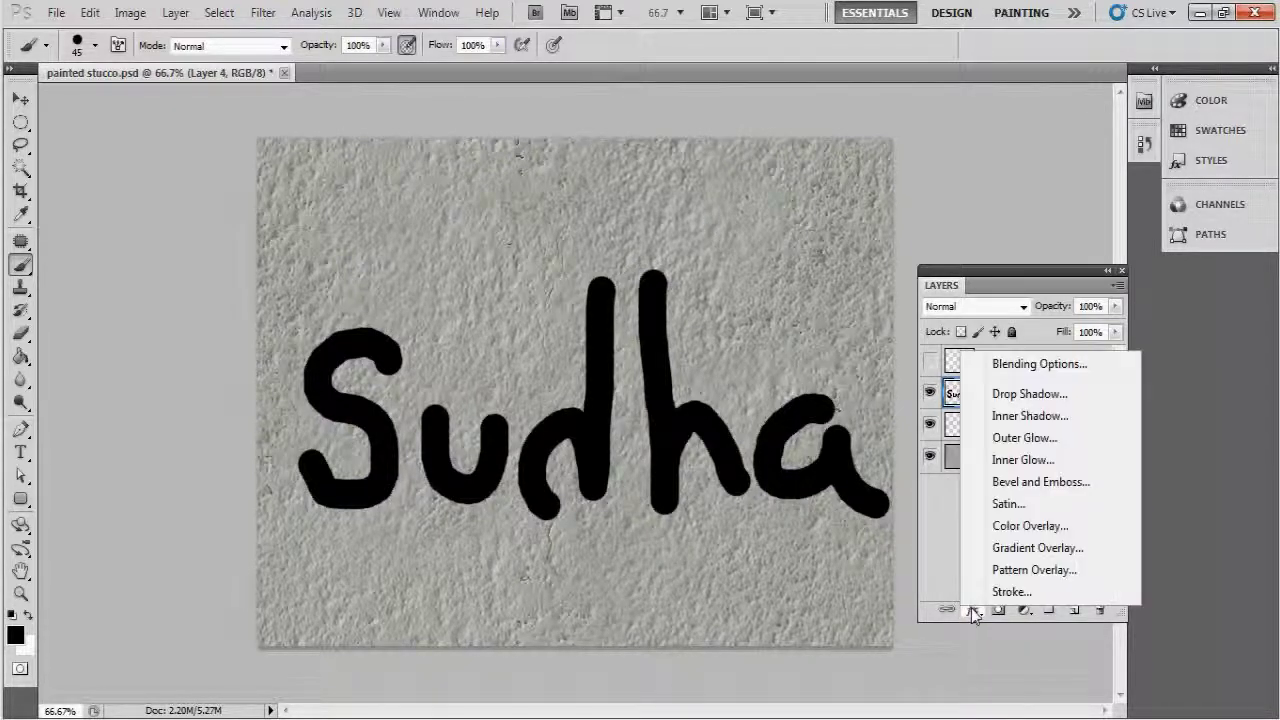
{"action": "left_click", "coordinate": [1005, 366]}
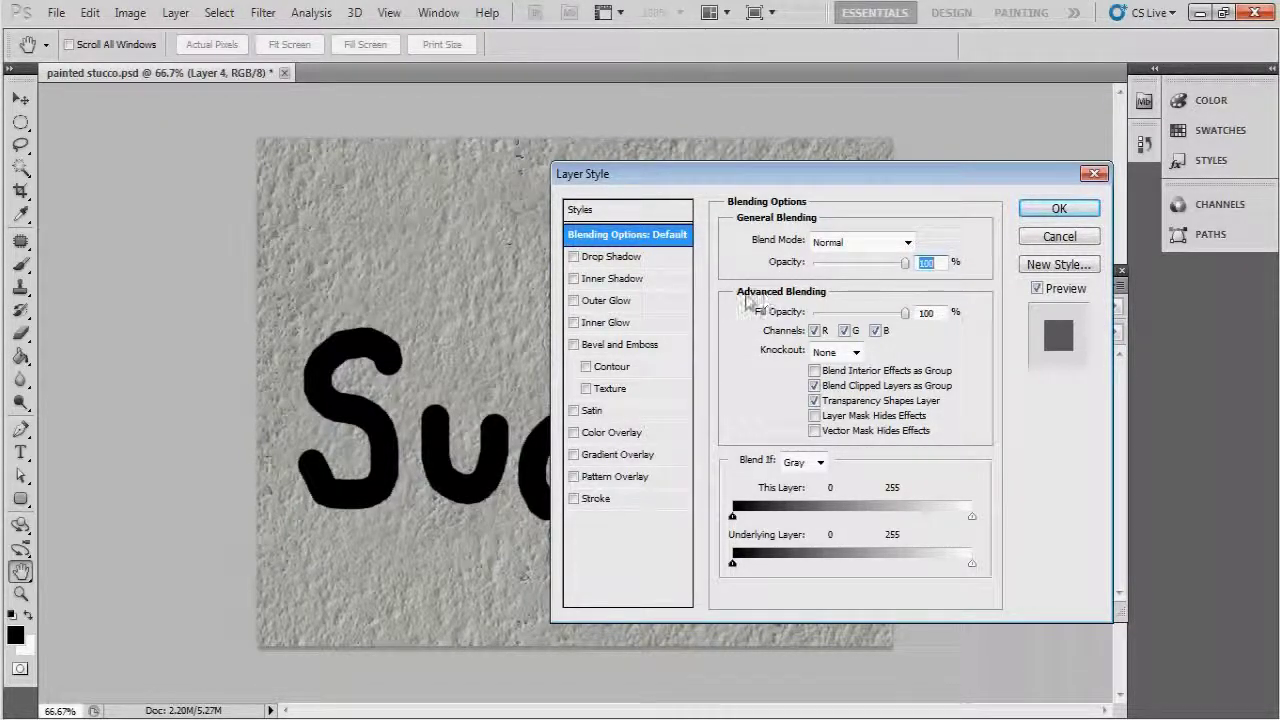
{"action": "double_click", "coordinate": [936, 313]}
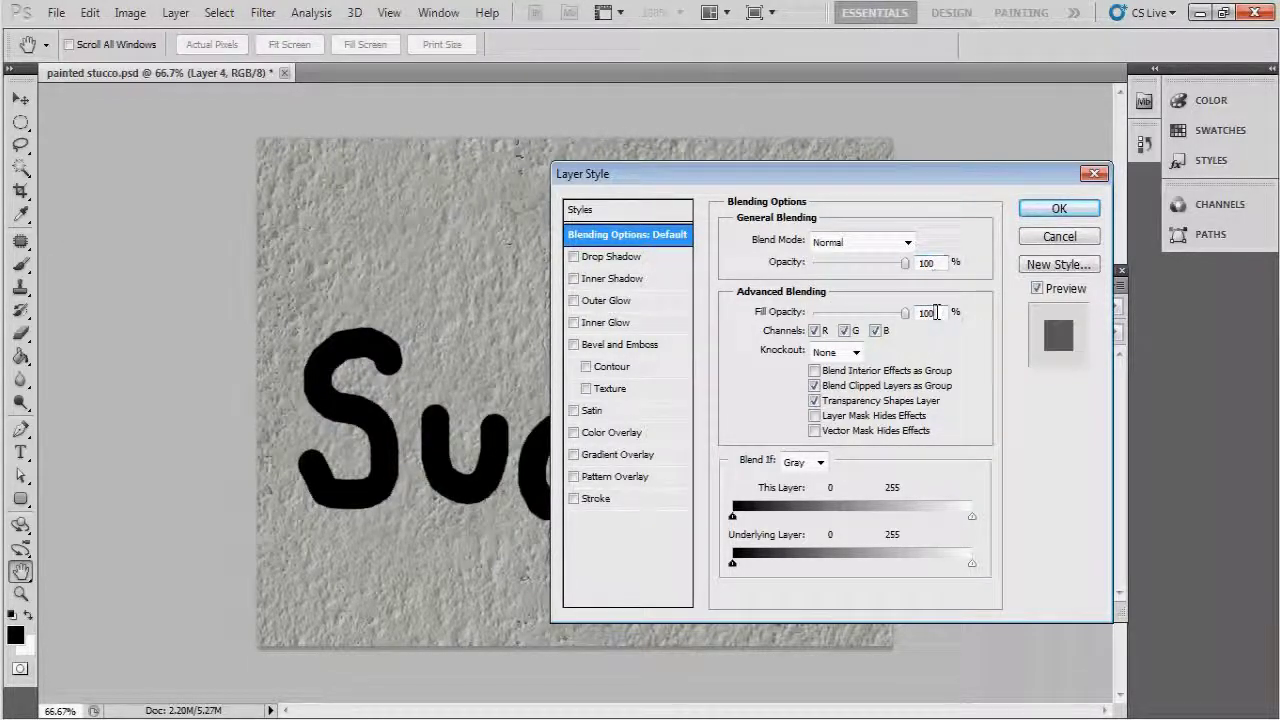
{"action": "type", "text": "0"}
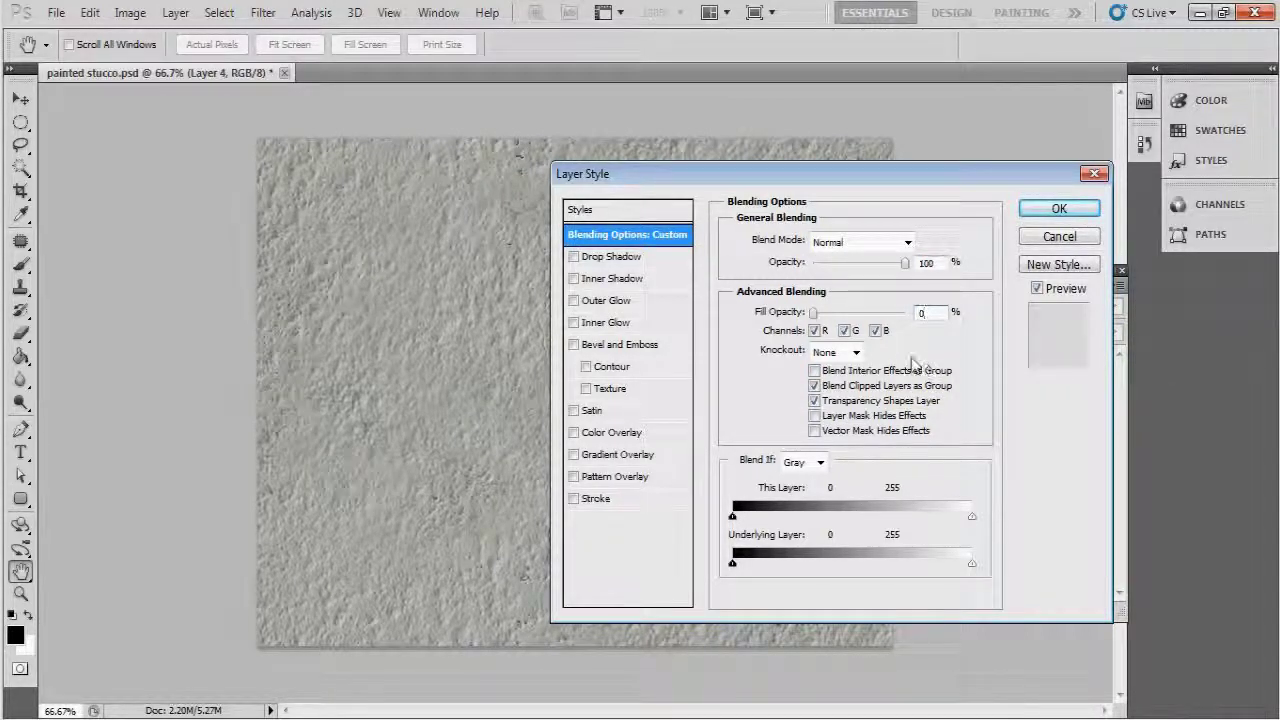
Add a Drop Shadow to the lettering with 35% opacity, 7 px distance and 10 px size
{"action": "left_click", "coordinate": [573, 260]}
{"action": "left_click", "coordinate": [608, 262]}
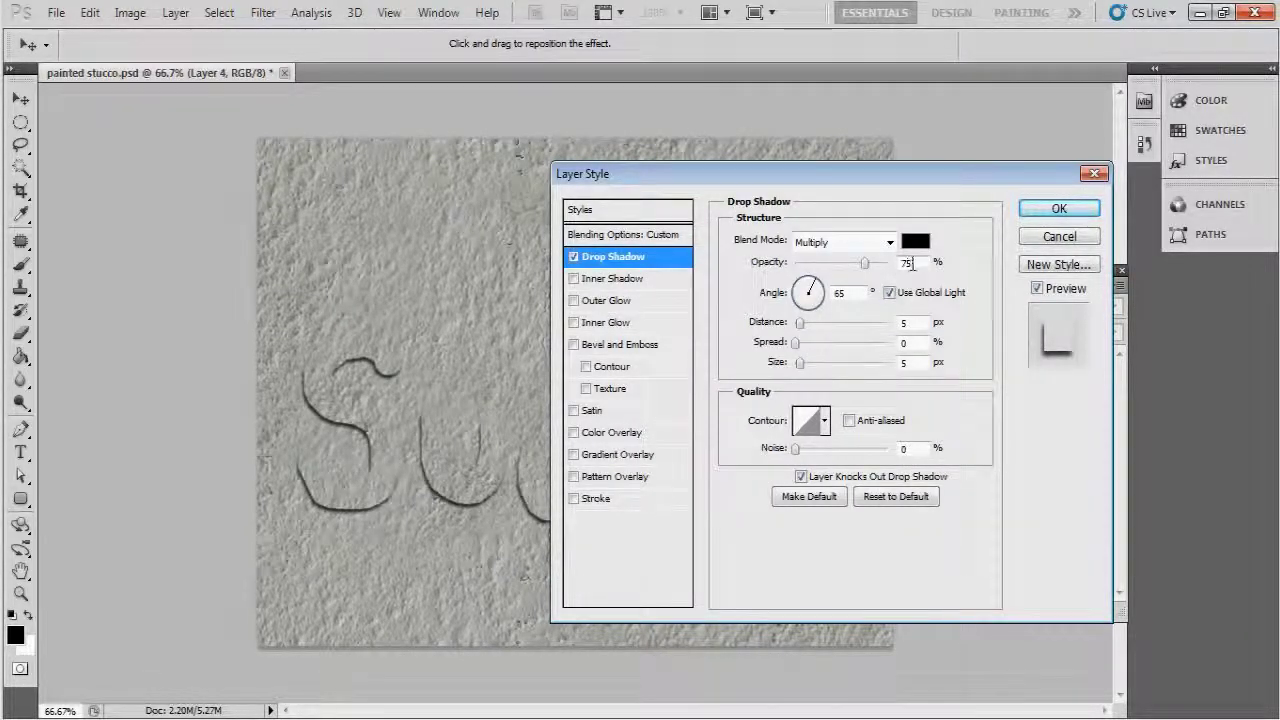
{"action": "left_click_drag", "start_coordinate": [912, 264], "coordinate": [870, 266]}
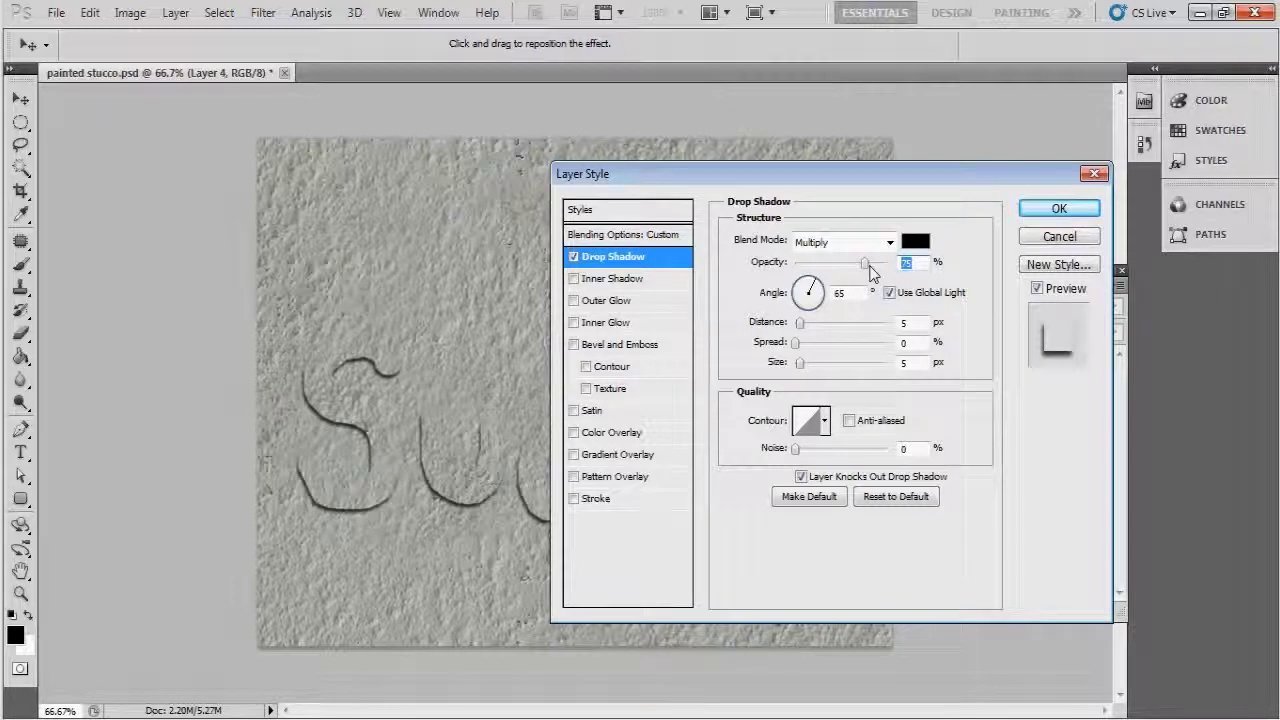
{"action": "type", "text": "35"}
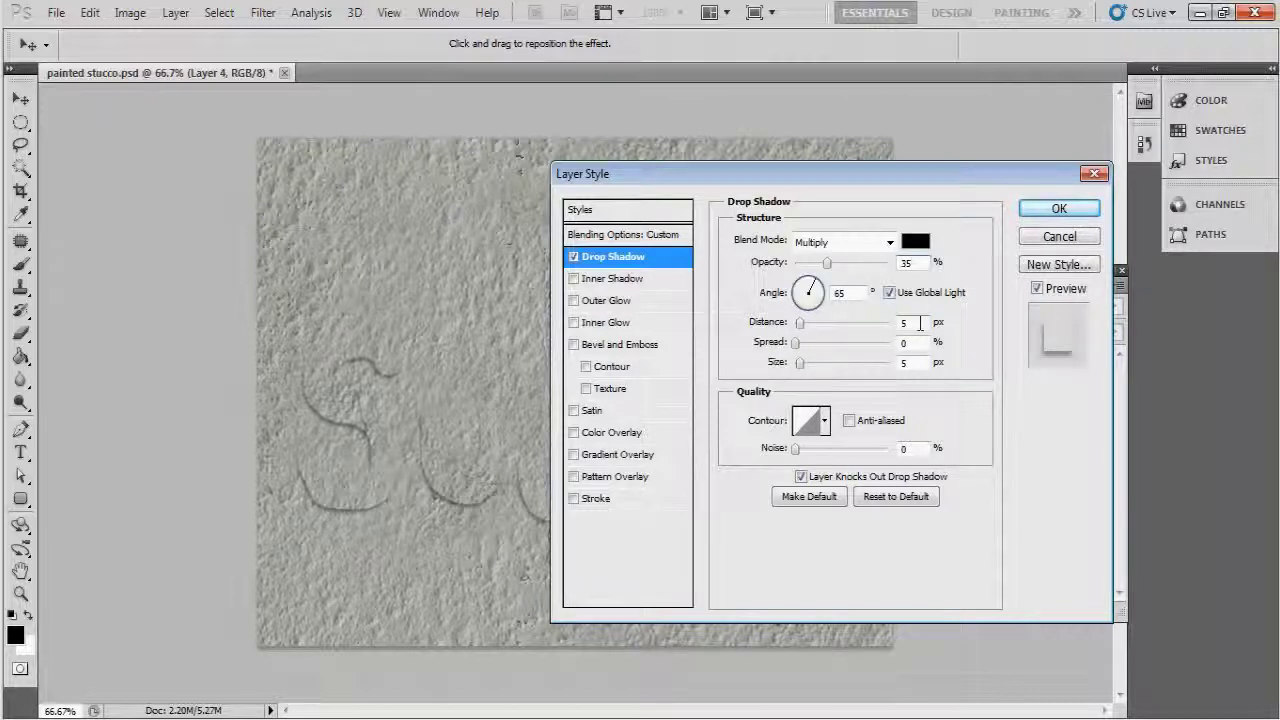
{"action": "type", "text": "7"}
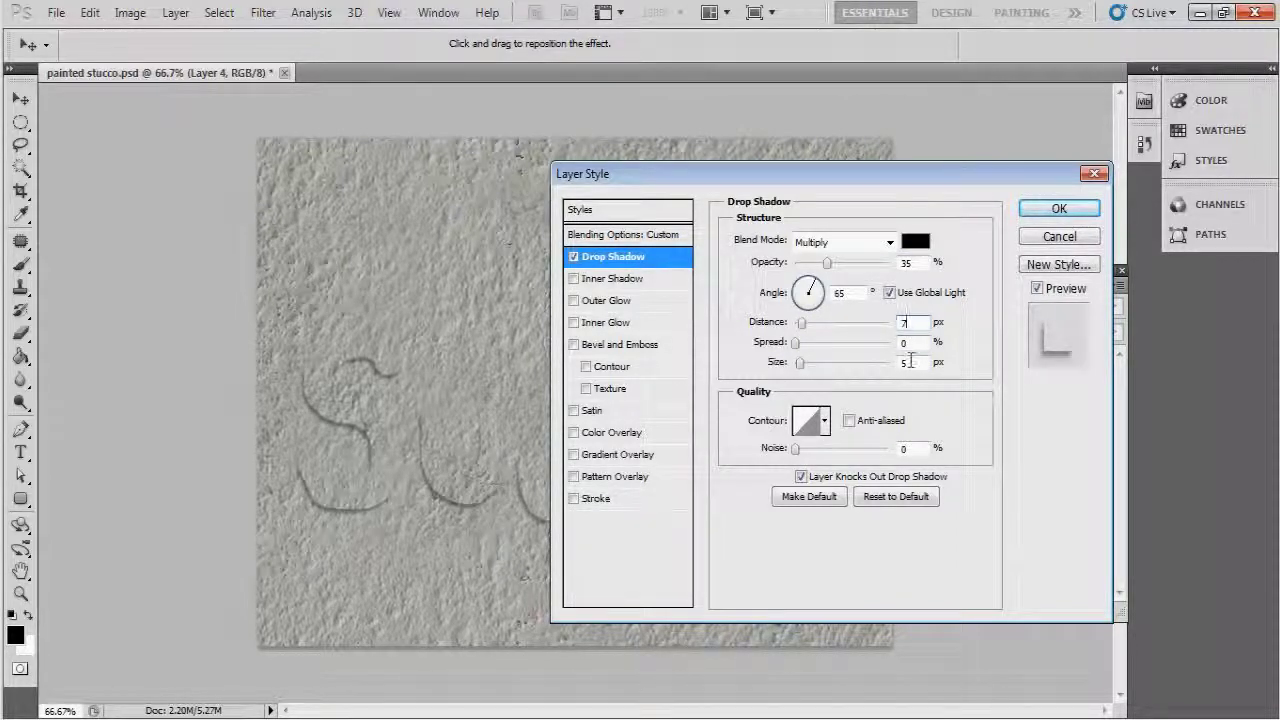
{"action": "double_click", "coordinate": [905, 362]}
{"action": "type", "text": "10"}
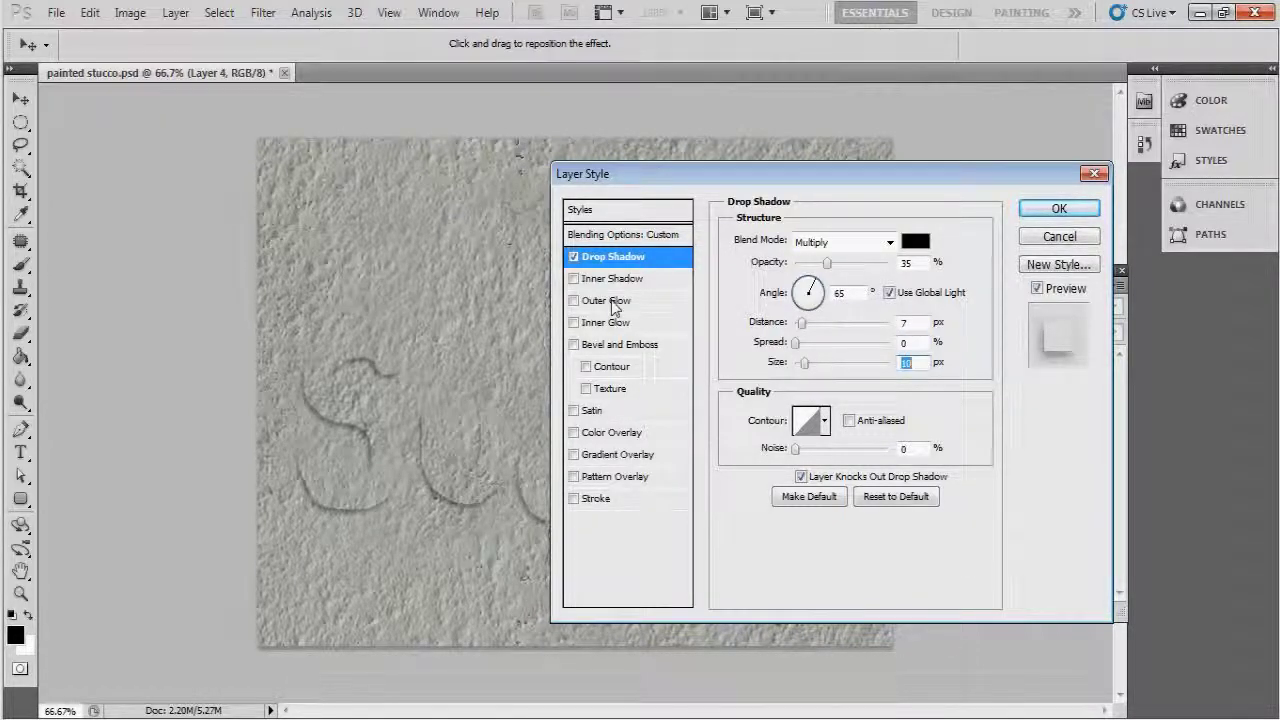
Add an Inner Glow to the lettering with the Normal blend mode and 55% opacity
{"action": "left_click", "coordinate": [574, 322]}
{"action": "left_click", "coordinate": [610, 323]}
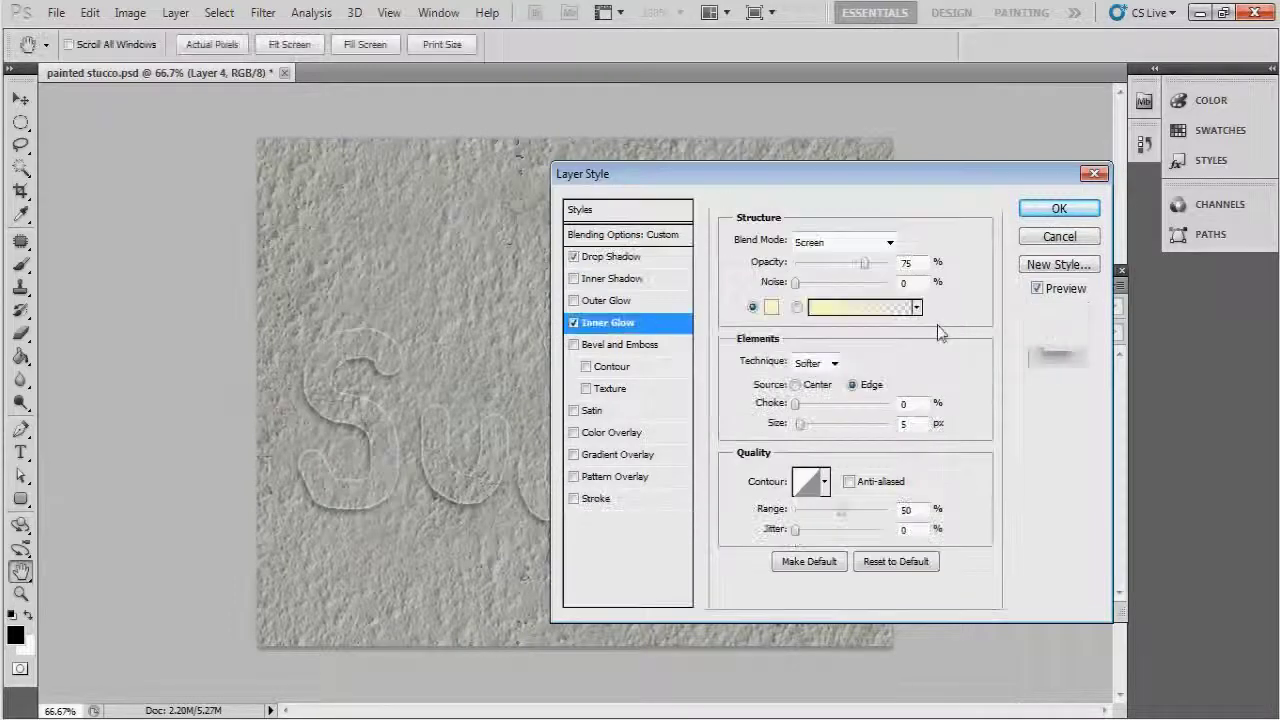
{"action": "left_click", "coordinate": [889, 243]}
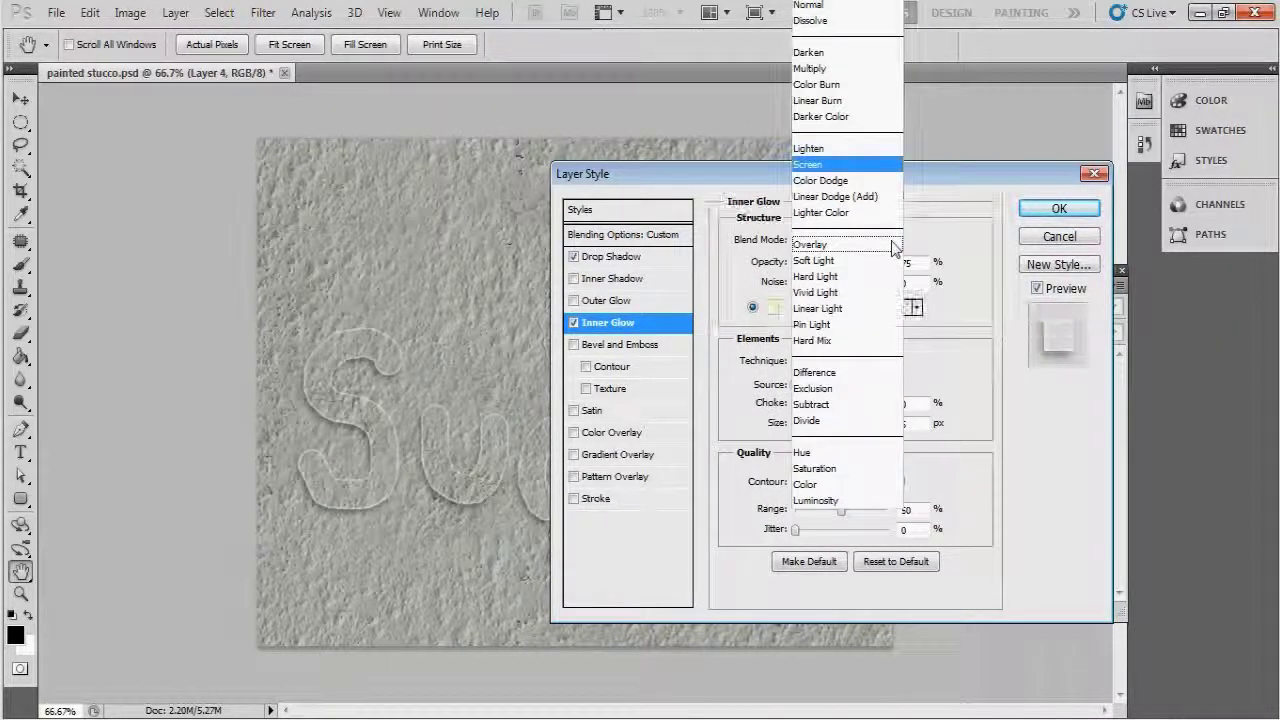
{"action": "left_click", "coordinate": [825, 8]}
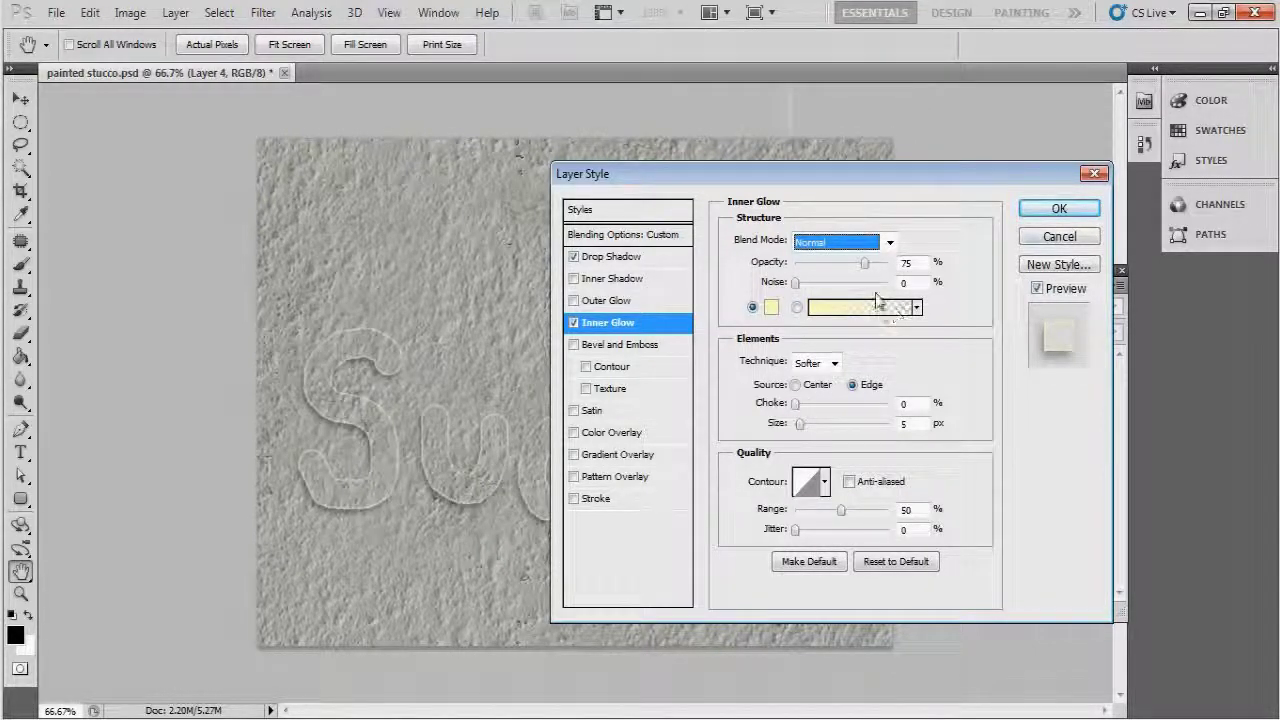
{"action": "left_click", "coordinate": [917, 262]}
{"action": "left_click_drag", "start_coordinate": [917, 262], "coordinate": [865, 261]}
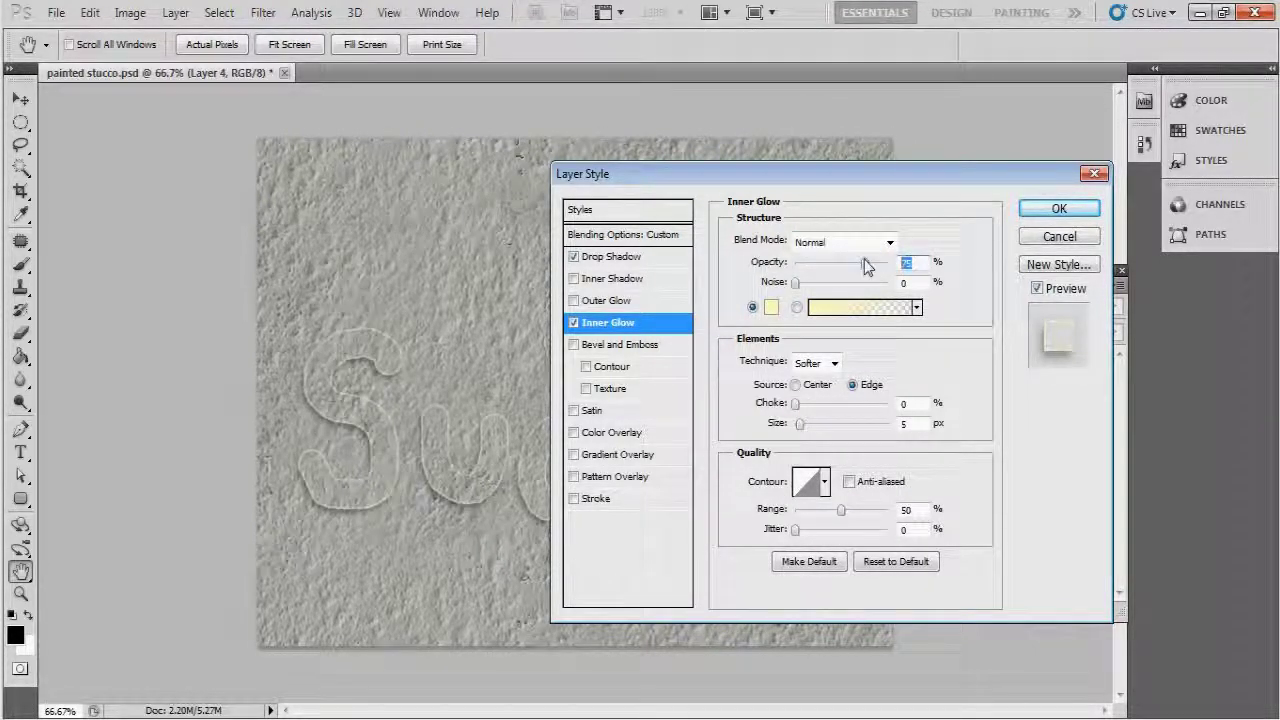
Set the inner glow's color to black (000000) and its size to 2 px
{"action": "left_click", "coordinate": [768, 307]}
{"action": "left_click_drag", "start_coordinate": [406, 408], "coordinate": [391, 432]}
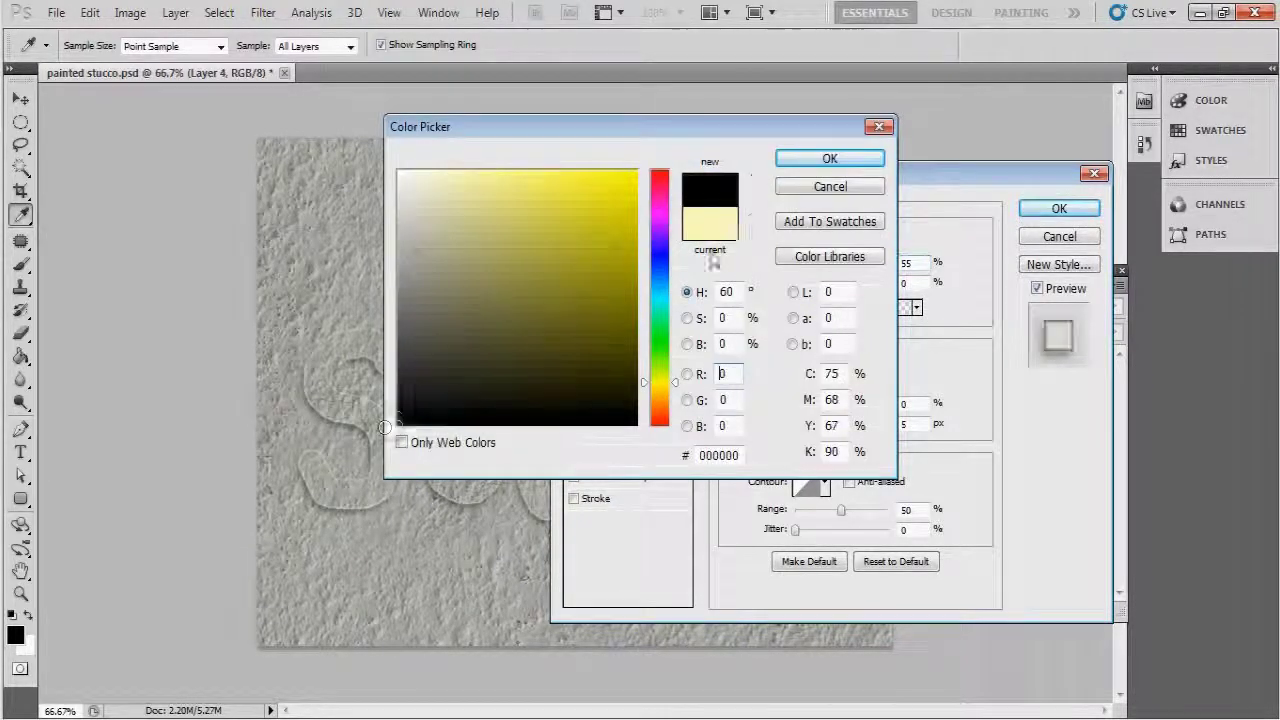
{"action": "left_click", "coordinate": [860, 158]}
{"action": "double_click", "coordinate": [919, 425]}
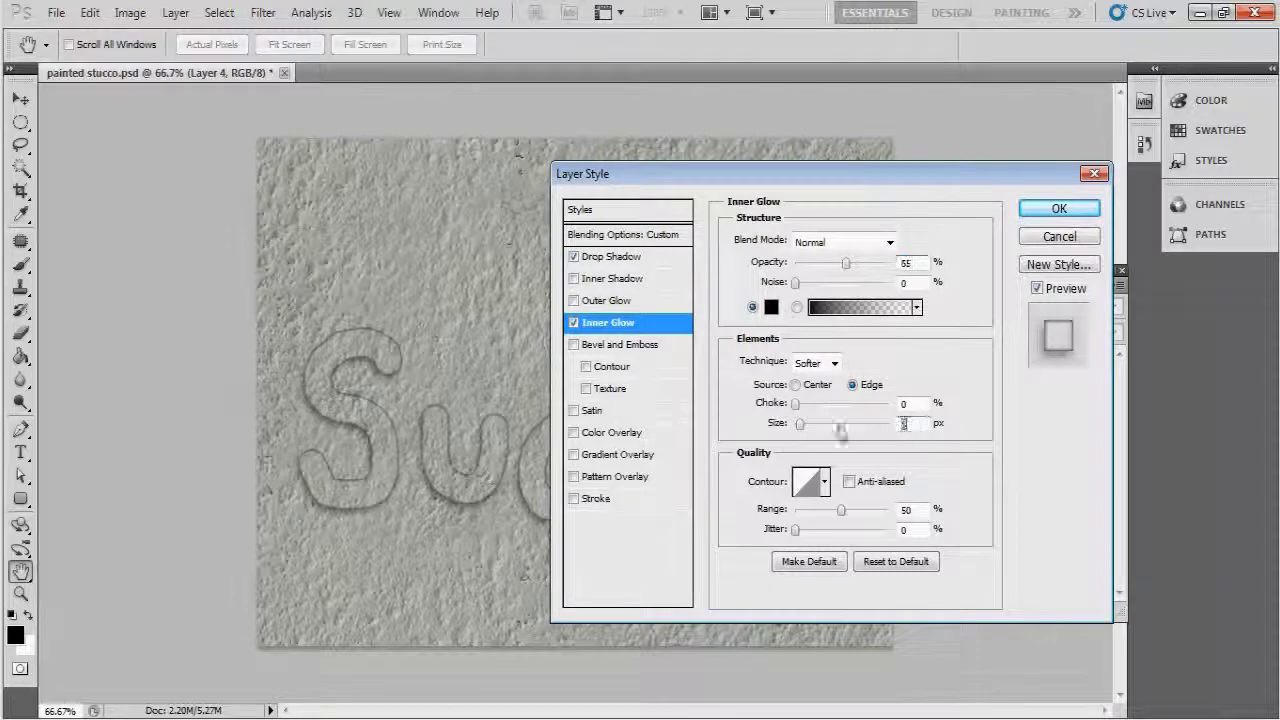
{"action": "type", "text": "2"}
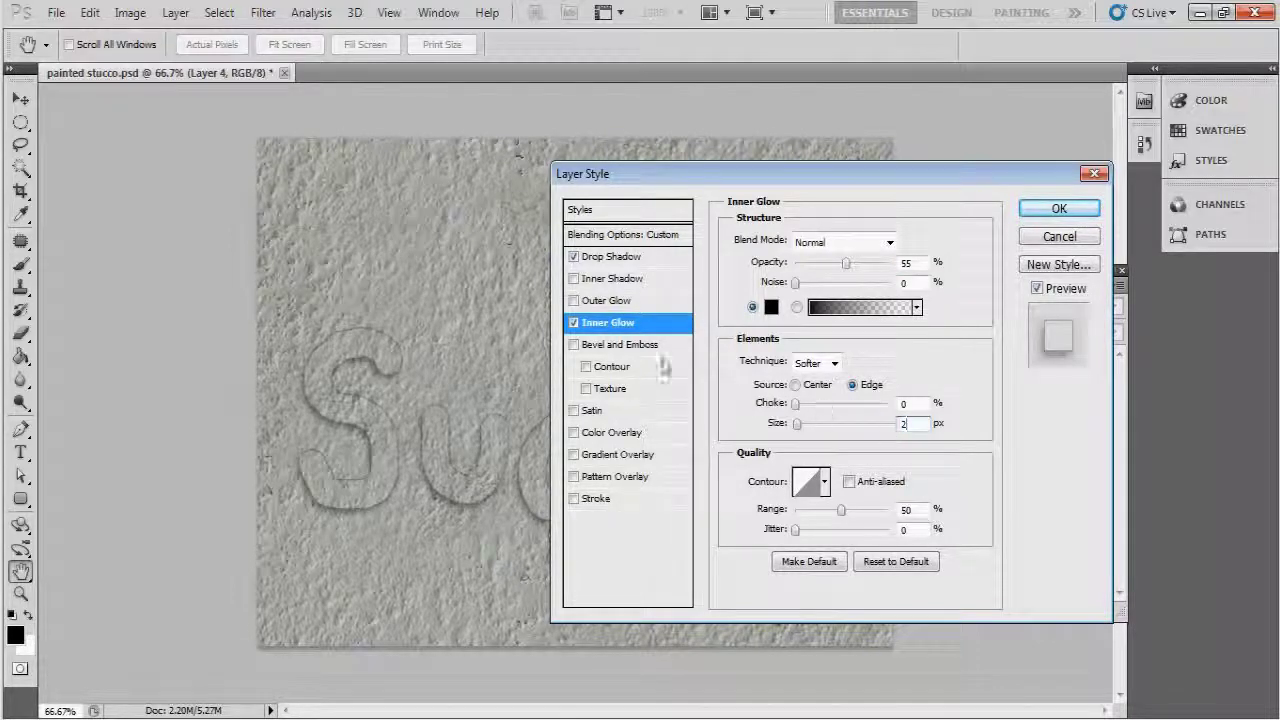
Add a Bevel and Emboss effect to the lettering with depth 1000%, size 21 px and soften 16 px
{"action": "left_click", "coordinate": [573, 344]}
{"action": "left_click", "coordinate": [627, 348]}
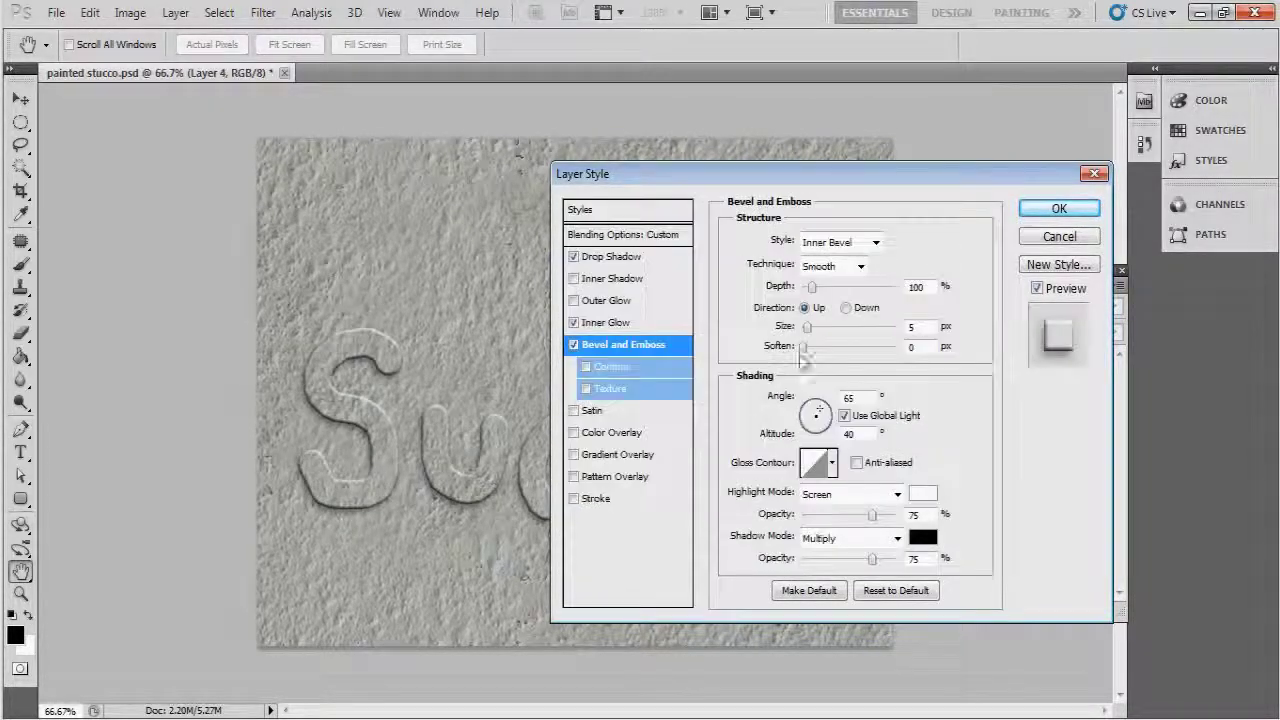
{"action": "double_click", "coordinate": [917, 287]}
{"action": "type", "text": "1000"}
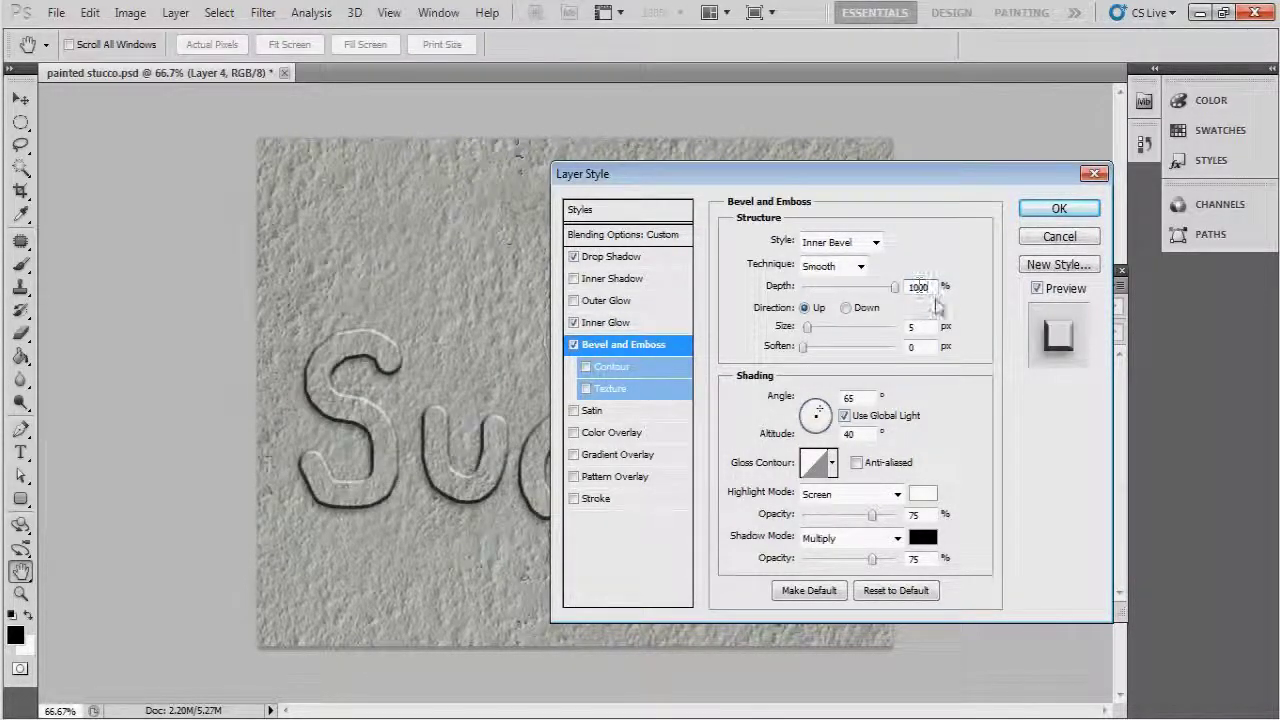
{"action": "double_click", "coordinate": [928, 328]}
{"action": "type", "text": "21"}
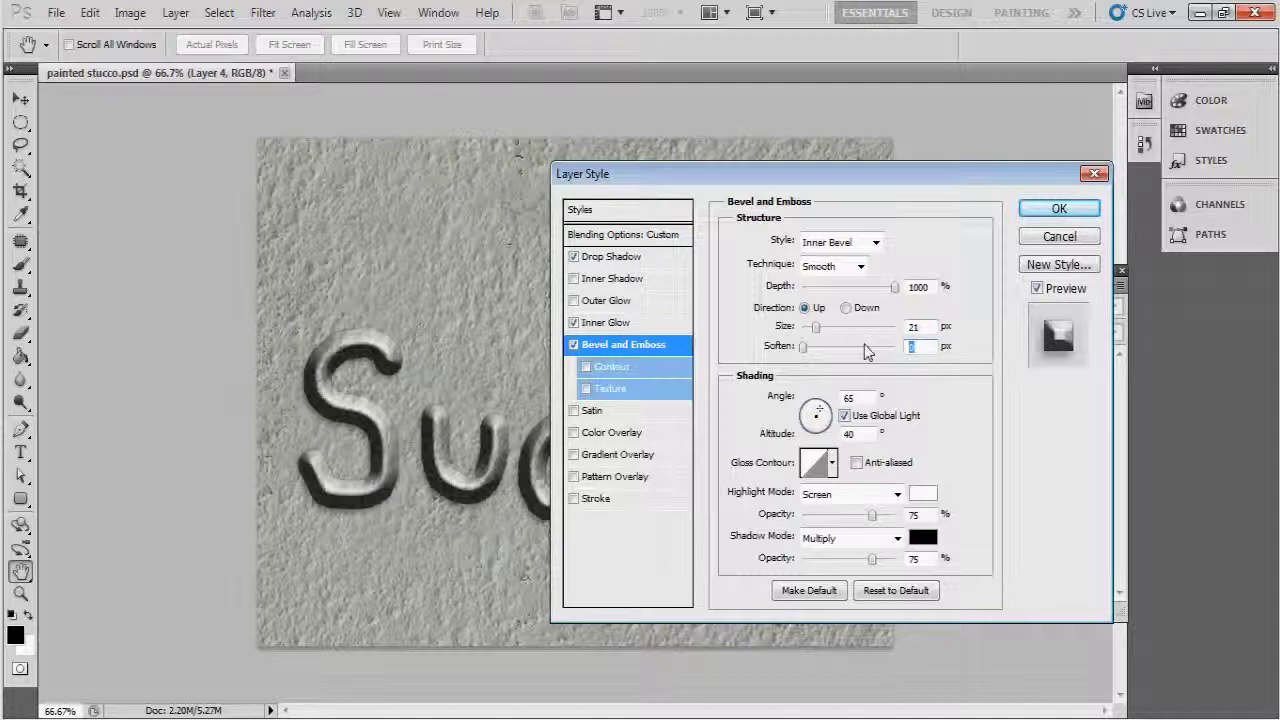
{"action": "key", "text": "Tab"}
{"action": "type", "text": "16"}
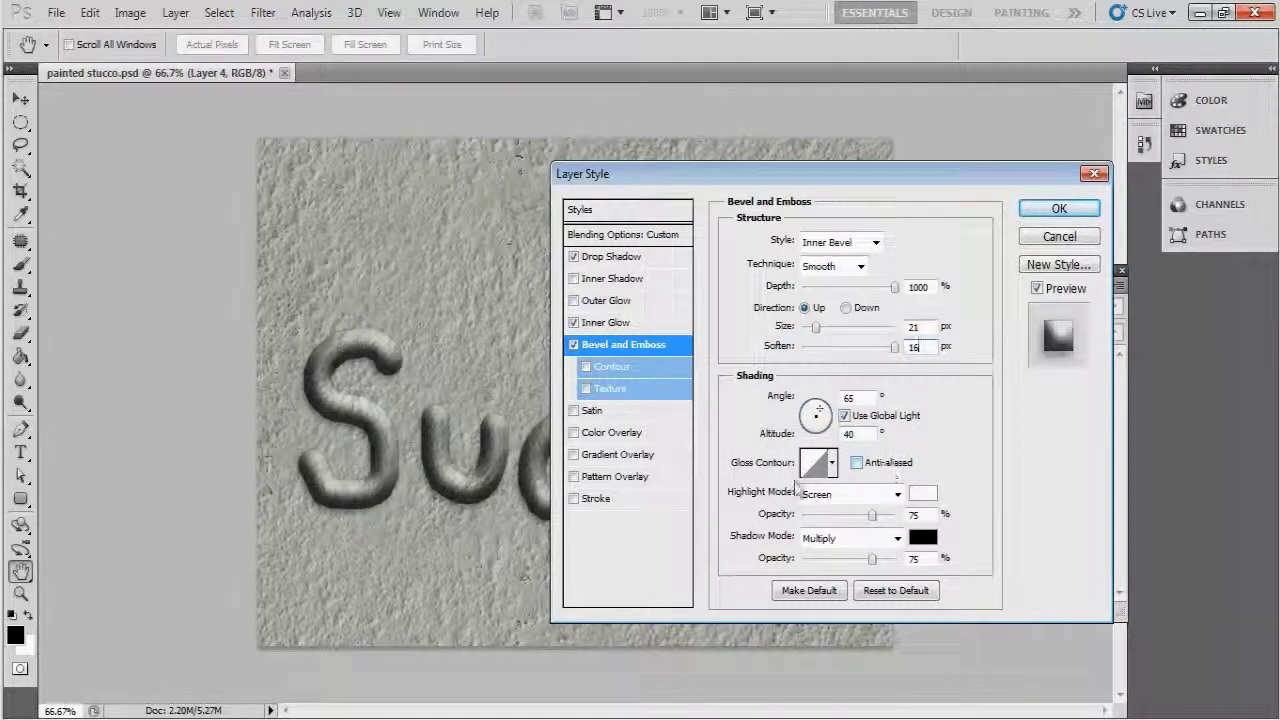
Set the bevel's highlight opacity to 100% and shadow opacity to 21%, and apply the layer style
{"action": "left_click", "coordinate": [871, 515]}
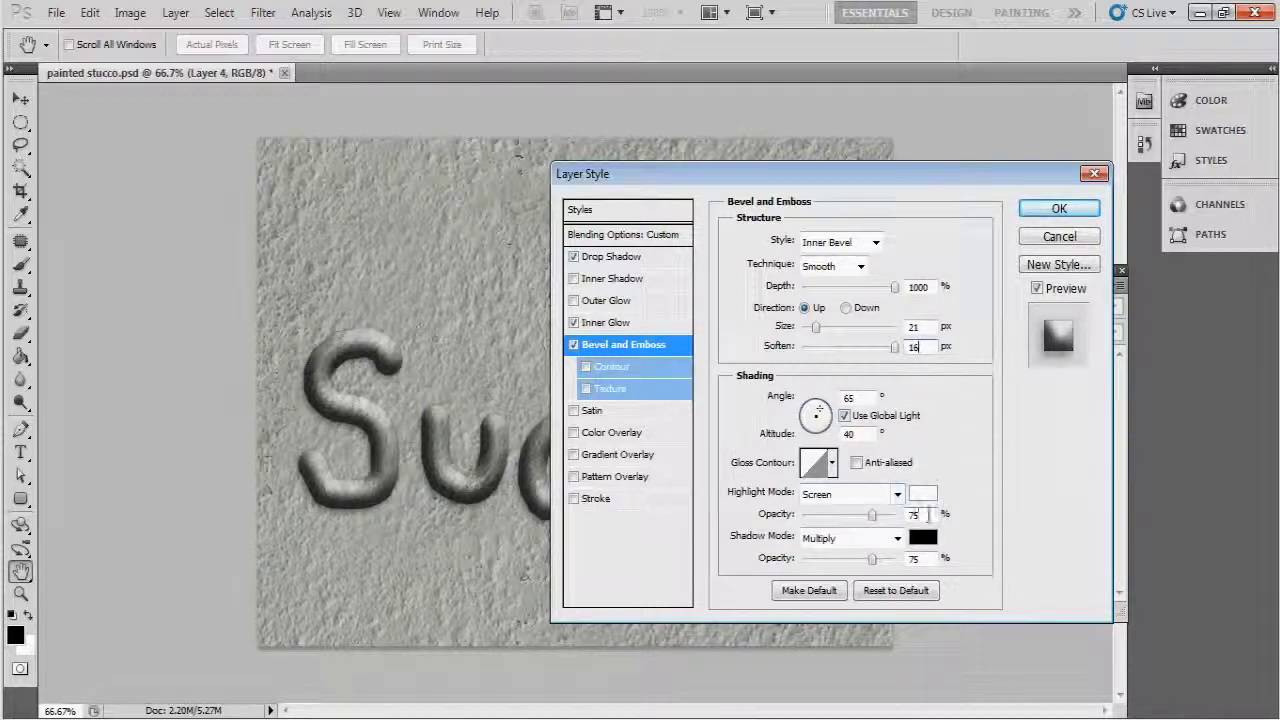
{"action": "type", "text": "100"}
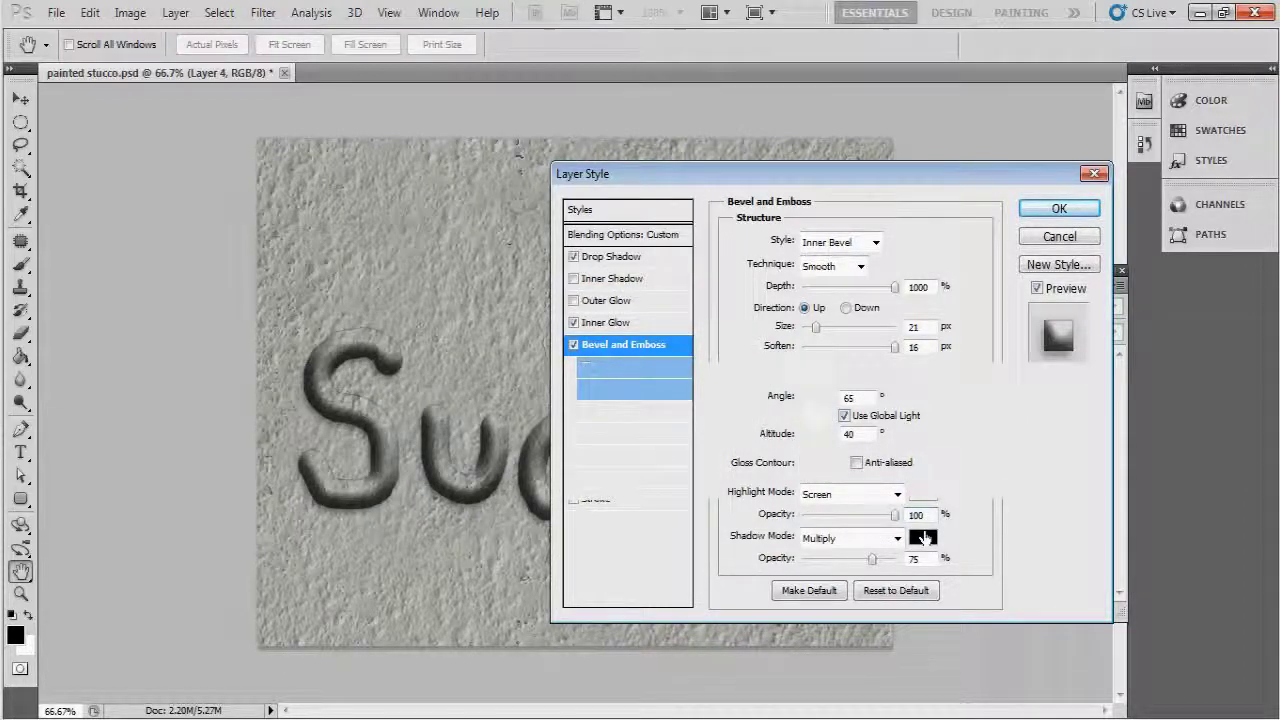
{"action": "left_click", "coordinate": [871, 559]}
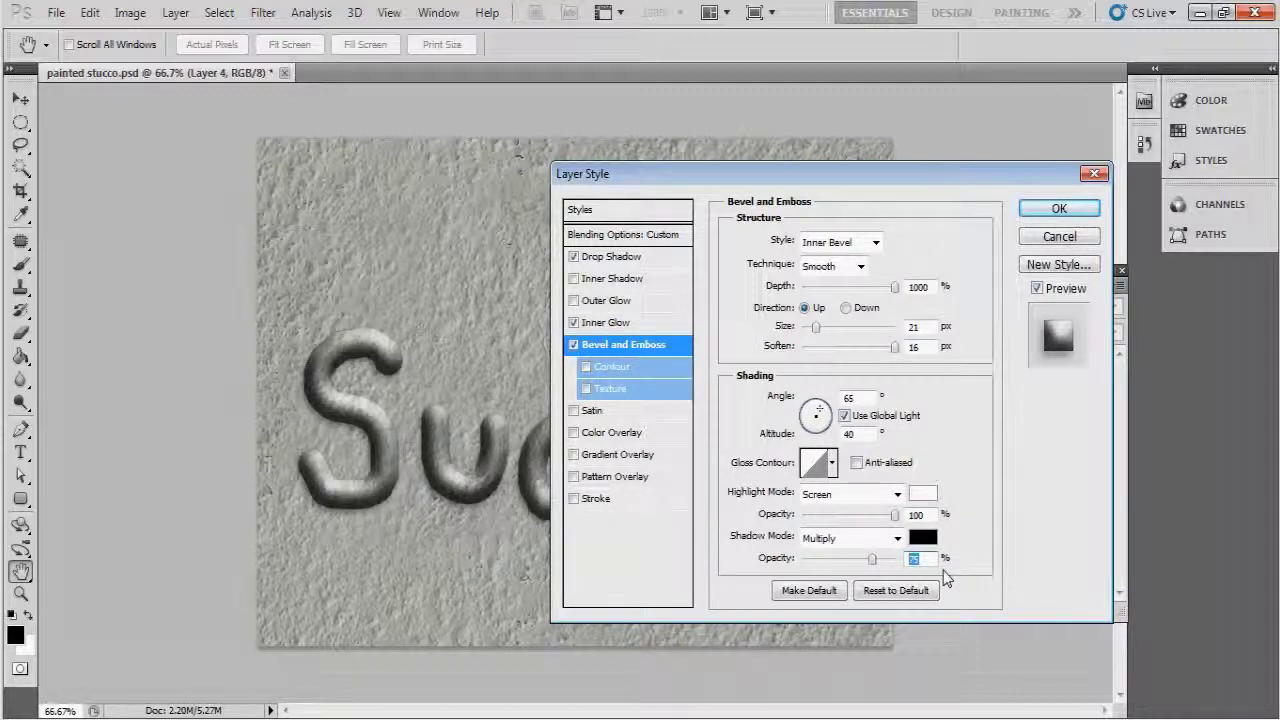
{"action": "type", "text": "21"}
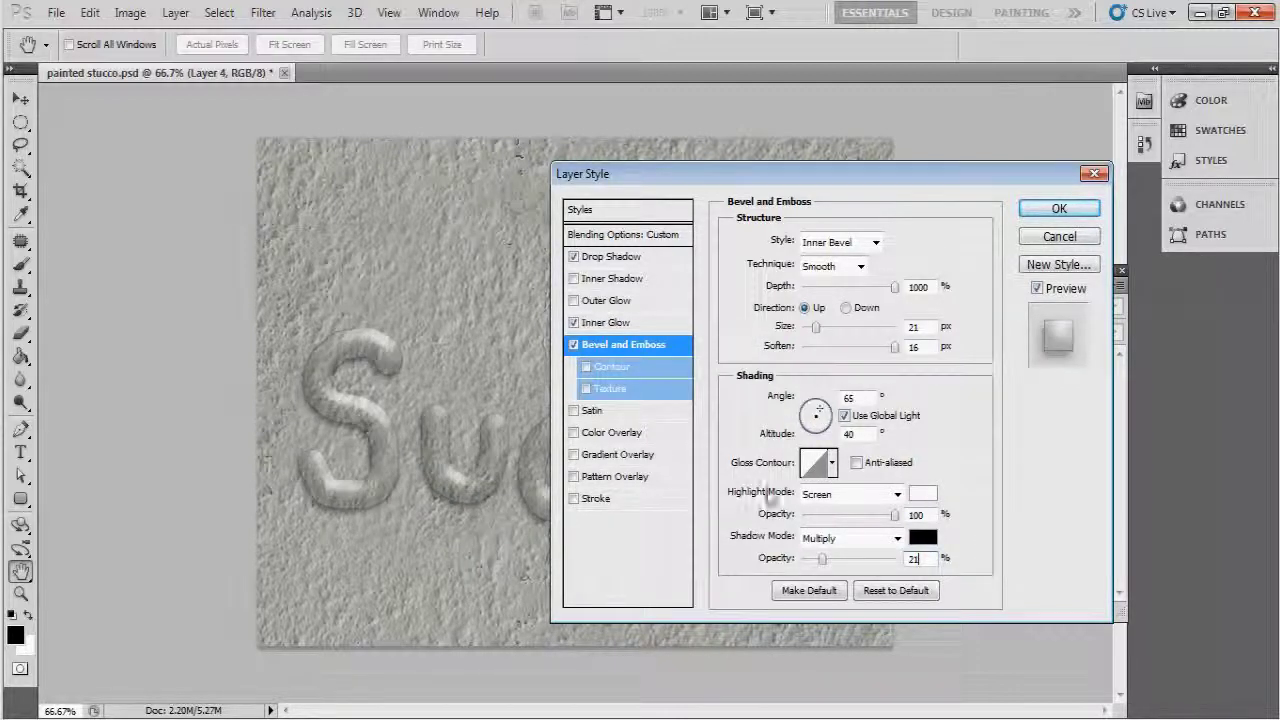
{"action": "left_click", "coordinate": [1060, 209]}
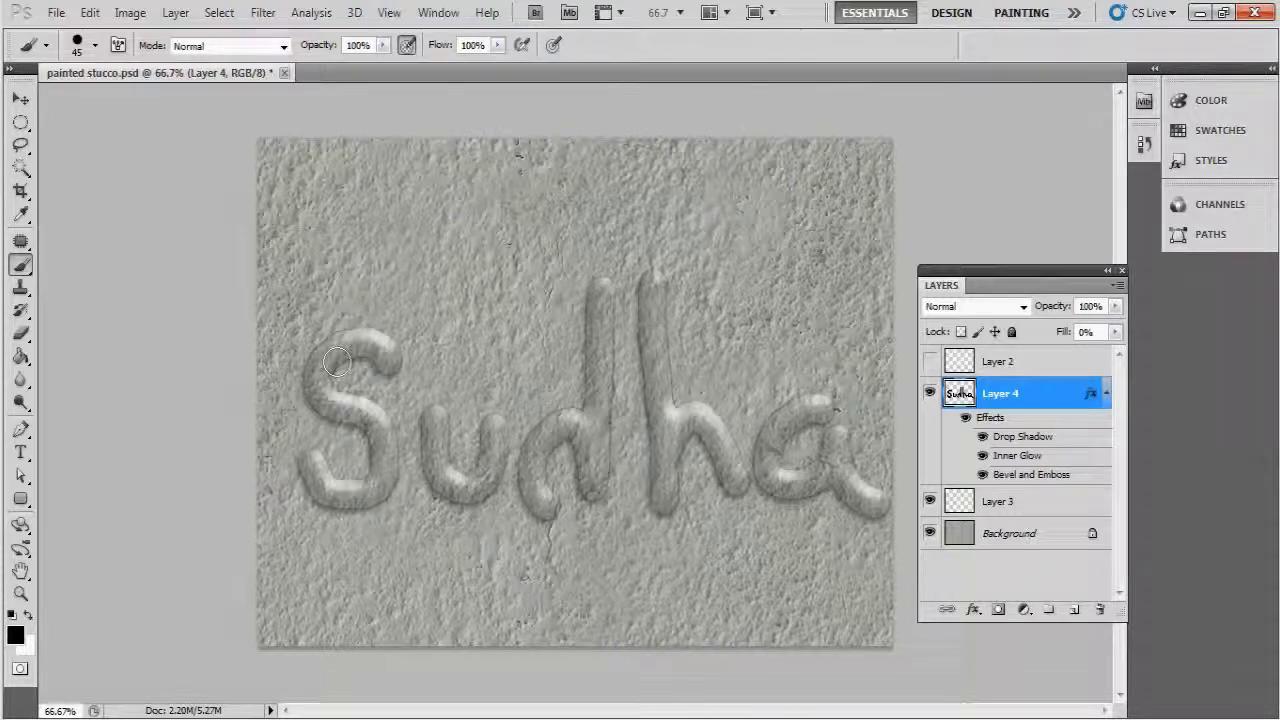
Create a new layer above the lettering layer and load the lettering's outline as a selection
{"action": "mouse_move", "coordinate": [349, 355]}
{"action": "left_mouse_down"}
{"action": "mouse_move", "coordinate": [383, 335]}
{"action": "mouse_move", "coordinate": [371, 408]}
{"action": "mouse_move", "coordinate": [349, 401]}
{"action": "mouse_move", "coordinate": [375, 410]}
{"action": "mouse_move", "coordinate": [394, 446]}
{"action": "mouse_move", "coordinate": [327, 465]}
{"action": "left_mouse_up"}
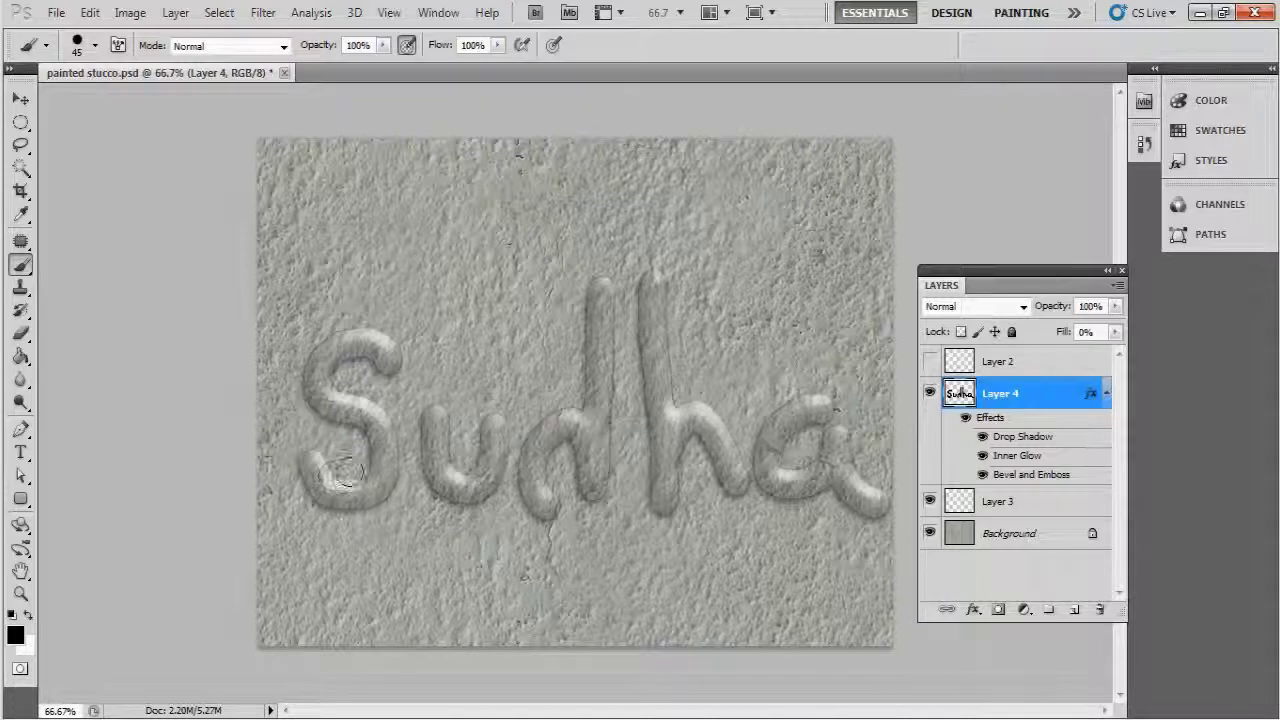
{"action": "left_click", "coordinate": [1073, 609]}
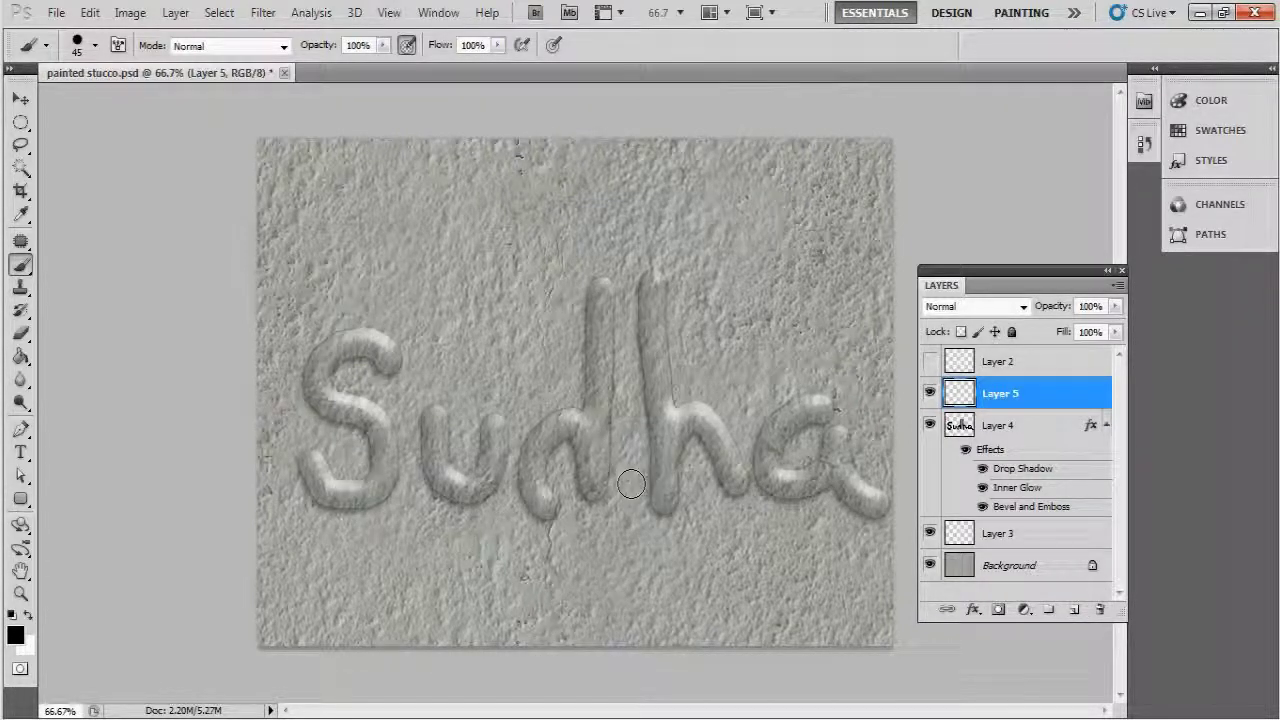
{"action": "left_click", "coordinate": [959, 427], "text": "ctrl"}
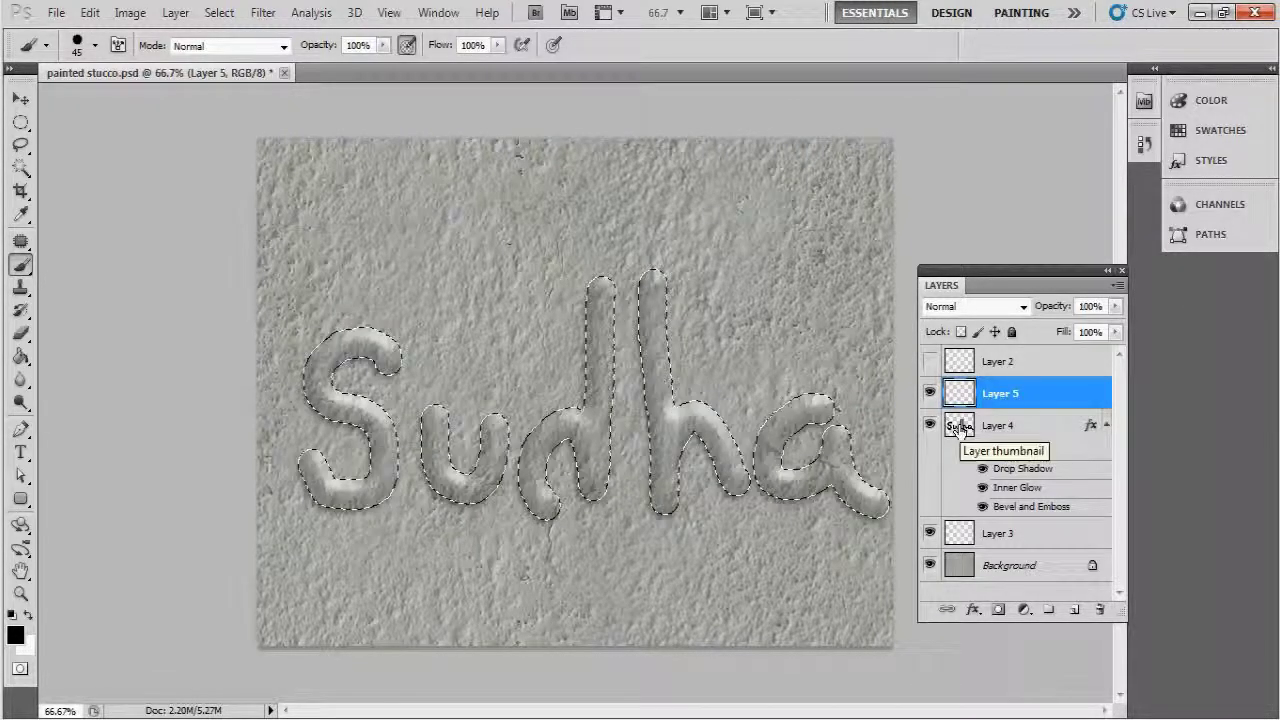
Set the foreground color to white (ffffff) for painting with the Brush tool
{"action": "left_click", "coordinate": [15, 635]}
{"action": "left_click_drag", "start_coordinate": [552, 286], "coordinate": [400, 172]}
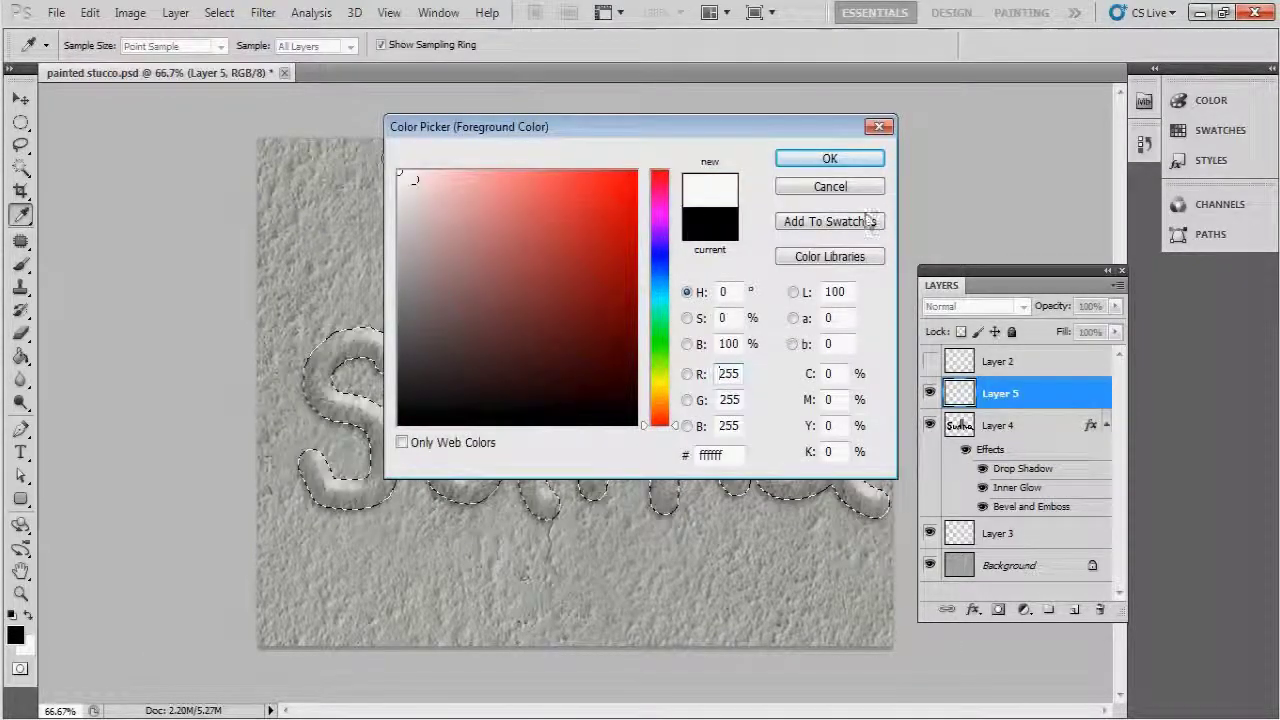
{"action": "left_click", "coordinate": [848, 160]}
{"action": "key", "text": "b"}
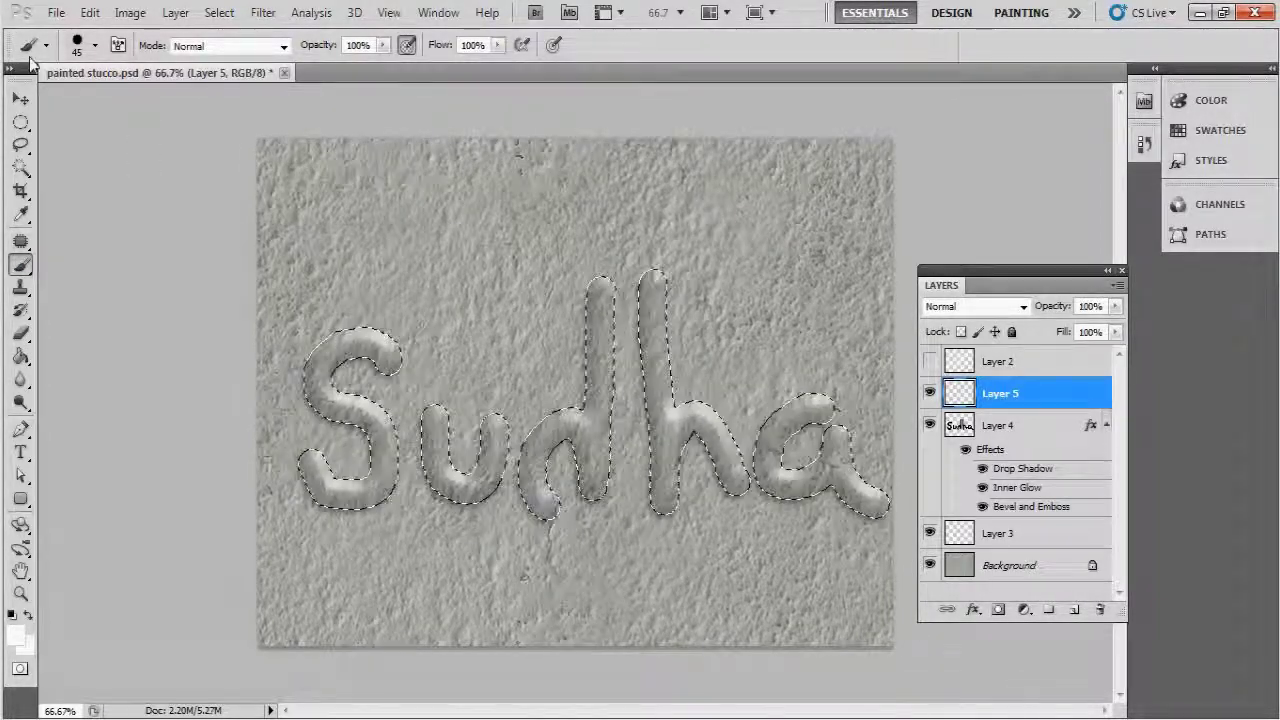
Choose a soft round brush with a size of 50 px
{"action": "left_click", "coordinate": [96, 47]}
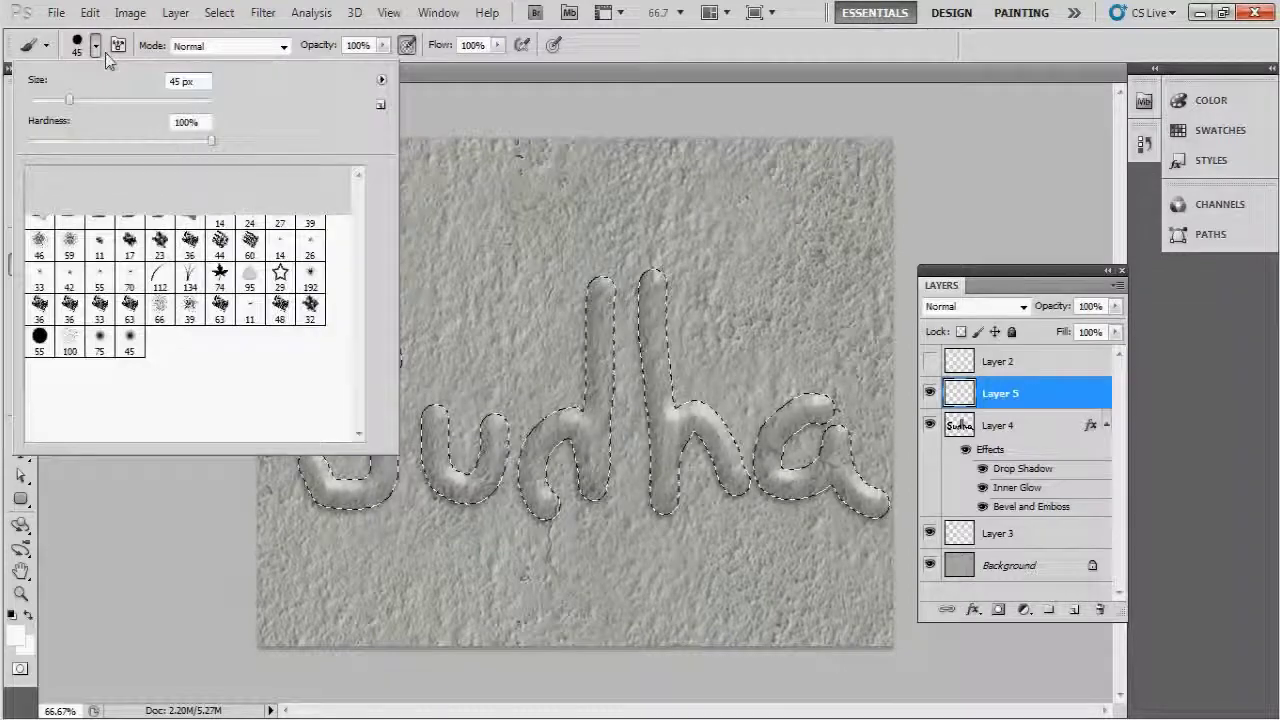
{"action": "left_click", "coordinate": [203, 86]}
{"action": "type", "text": "5"}
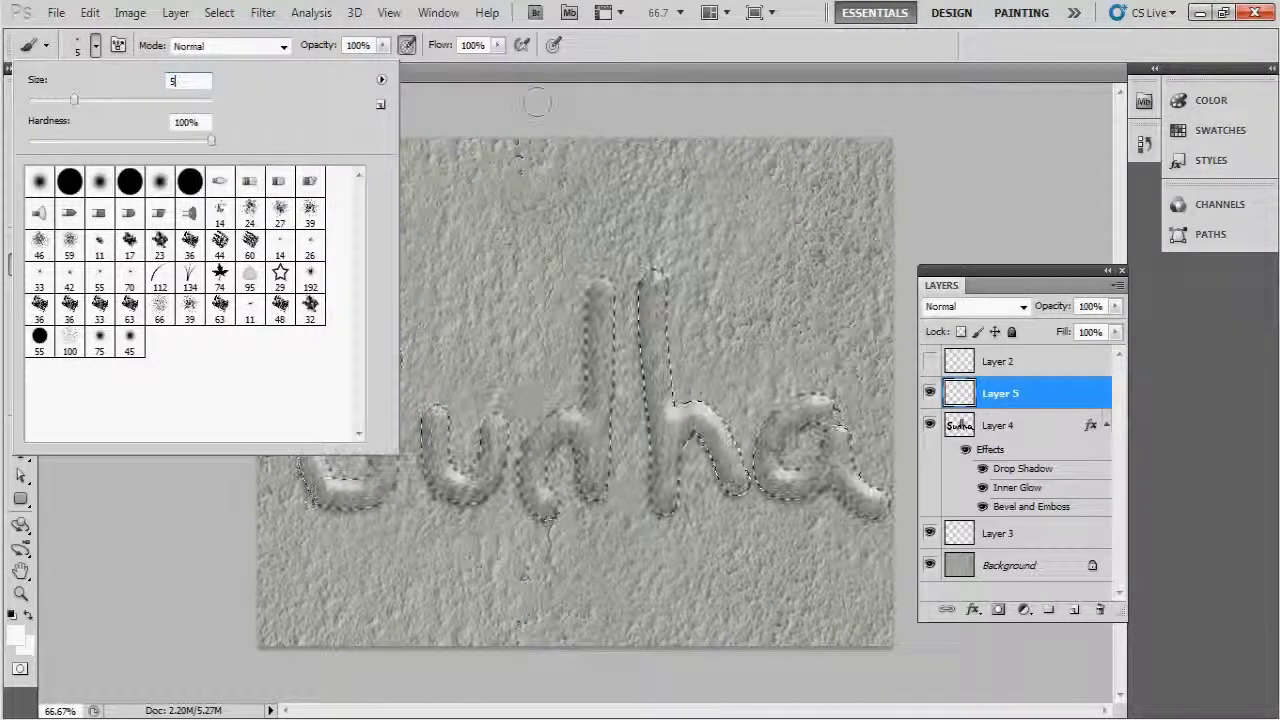
{"action": "type", "text": "0"}
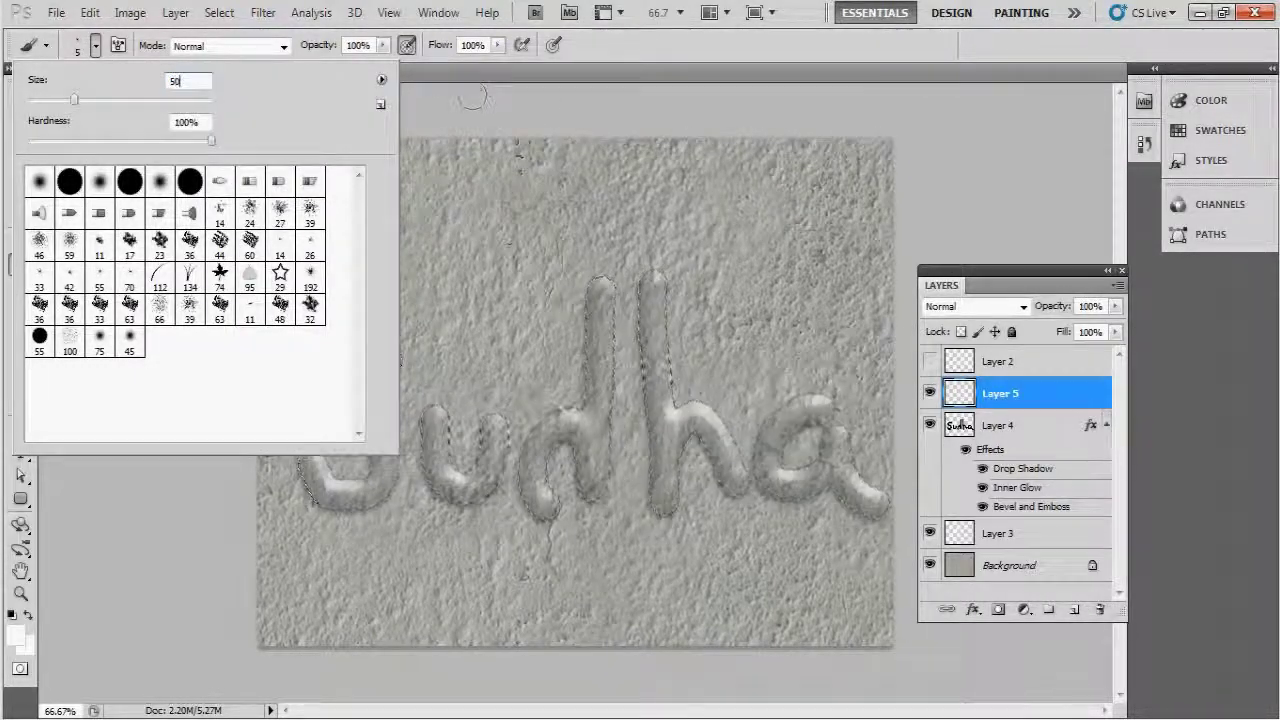
{"action": "key", "text": "Return"}
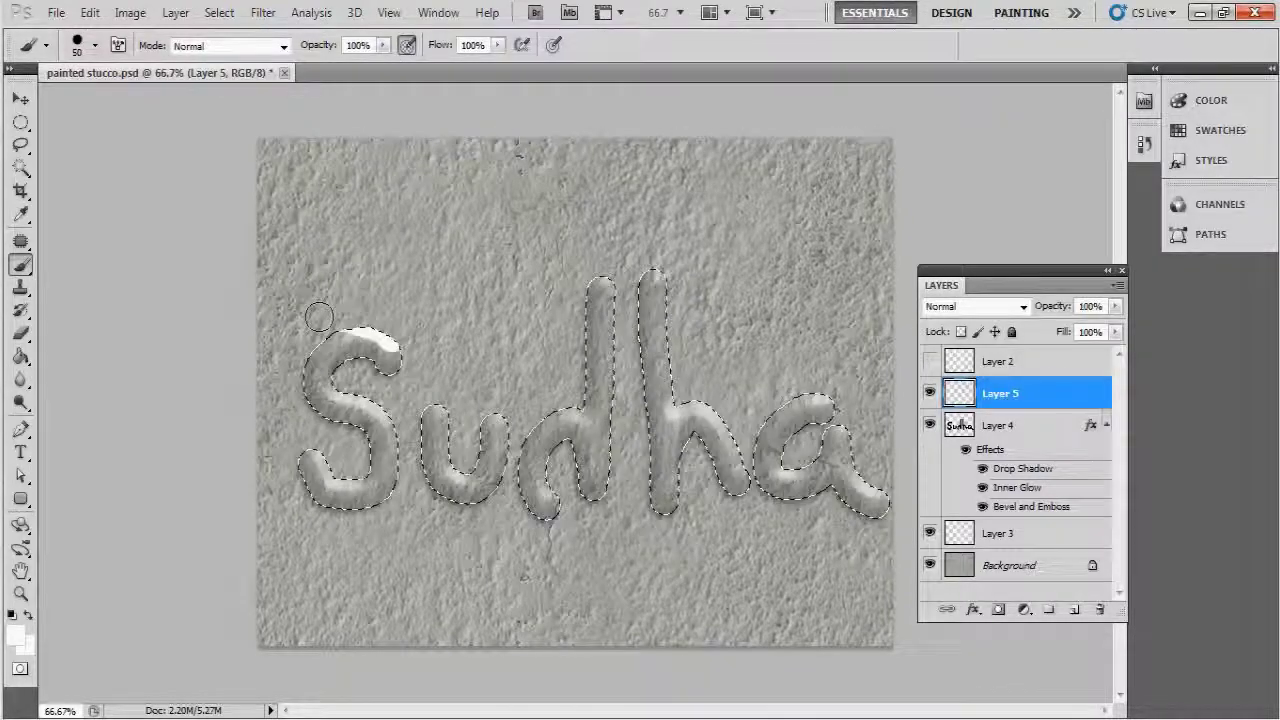
{"action": "left_click", "coordinate": [95, 45]}
{"action": "double_click", "coordinate": [161, 184]}
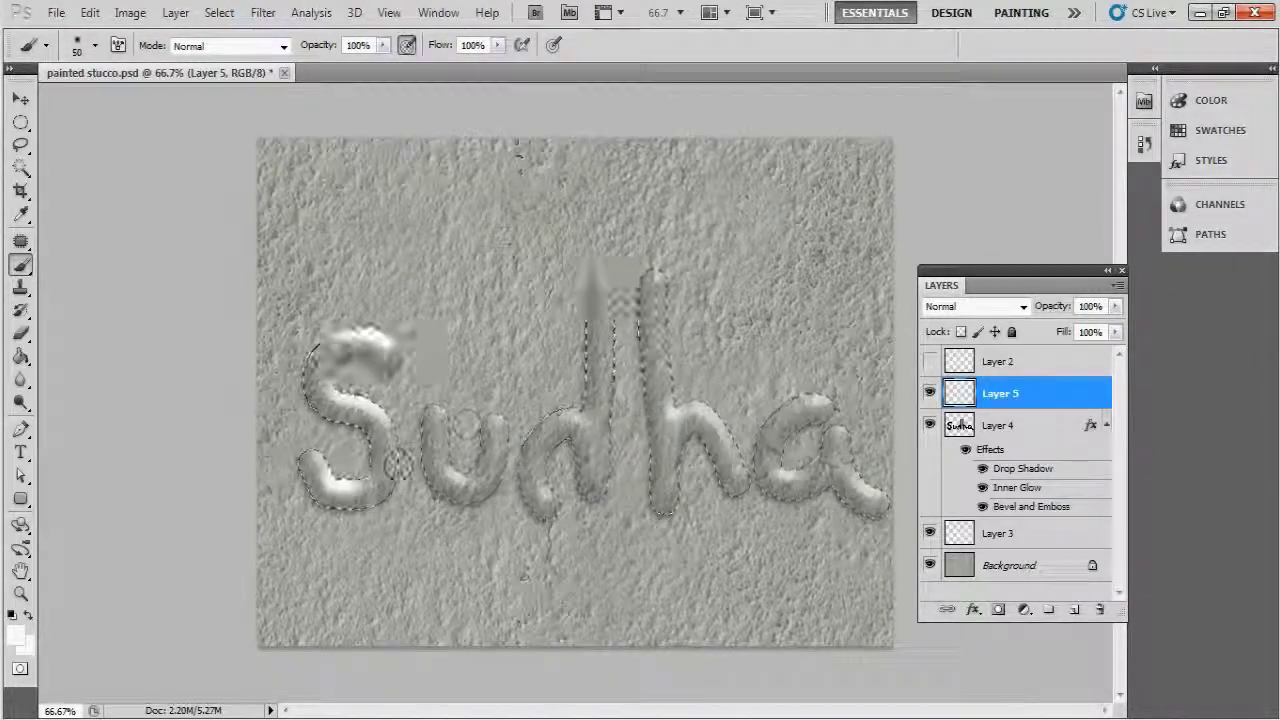
Paint white highlights along the upper edges and inner curves of the letters within the selection on the new layer
{"action": "left_click_drag", "start_coordinate": [440, 413], "coordinate": [486, 410]}
{"action": "left_click_drag", "start_coordinate": [454, 474], "coordinate": [490, 460]}
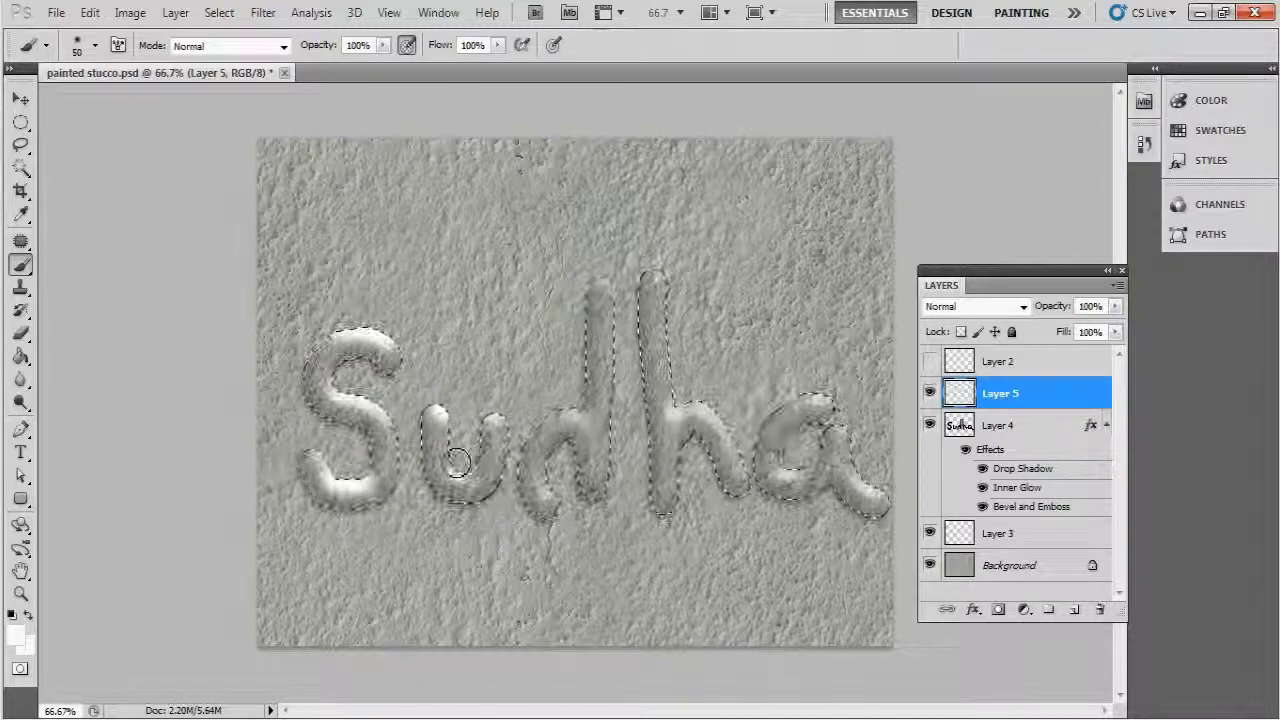
{"action": "left_click_drag", "start_coordinate": [549, 429], "coordinate": [584, 409]}
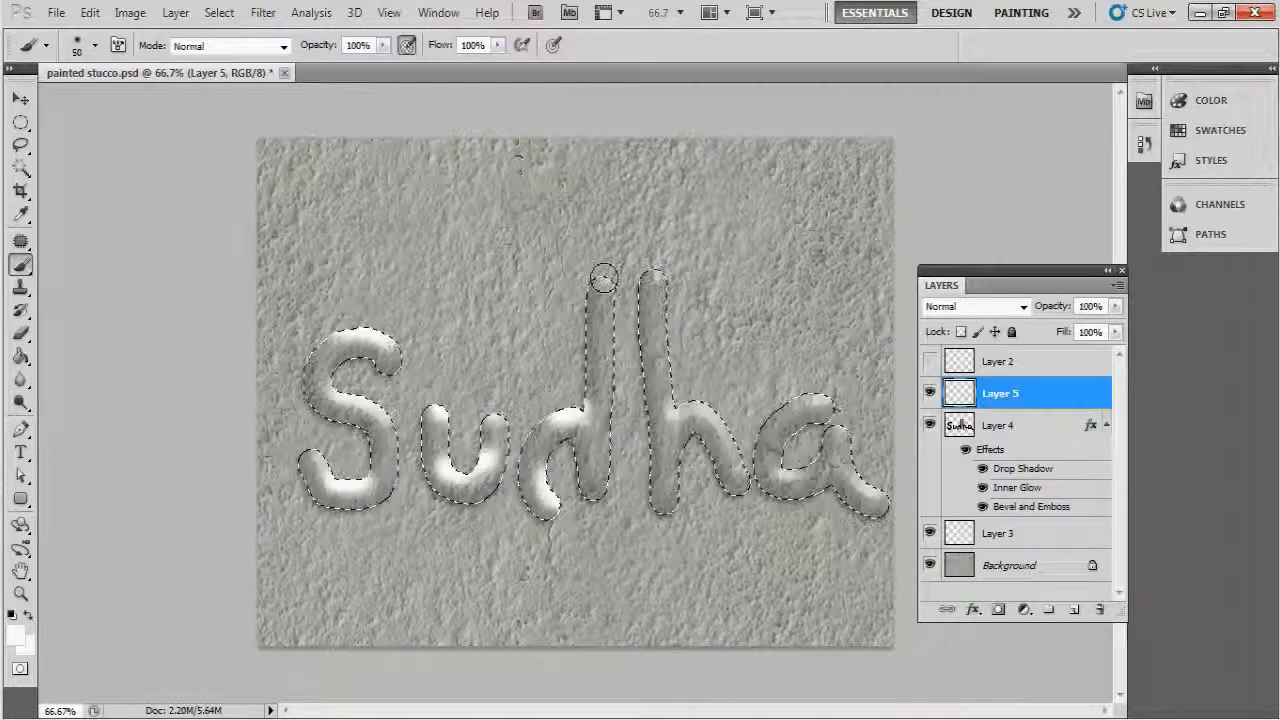
{"action": "left_click", "coordinate": [604, 278]}
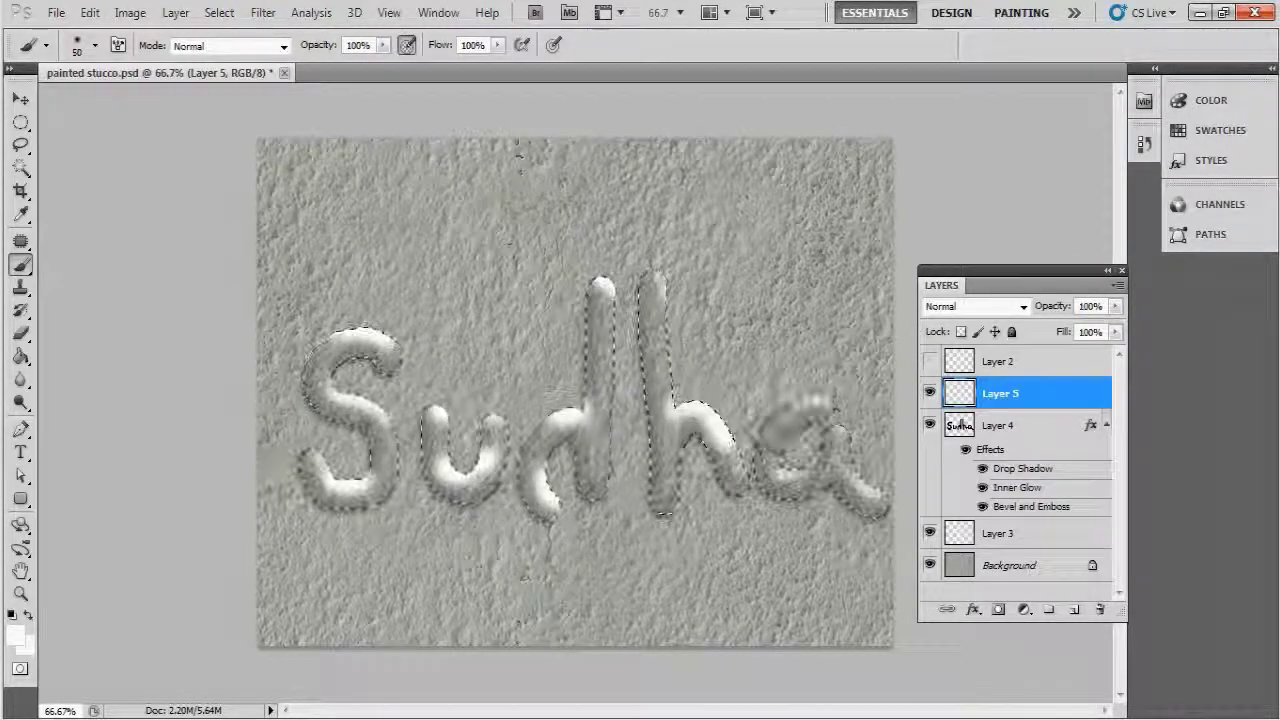
{"action": "left_click_drag", "start_coordinate": [785, 430], "coordinate": [823, 402]}
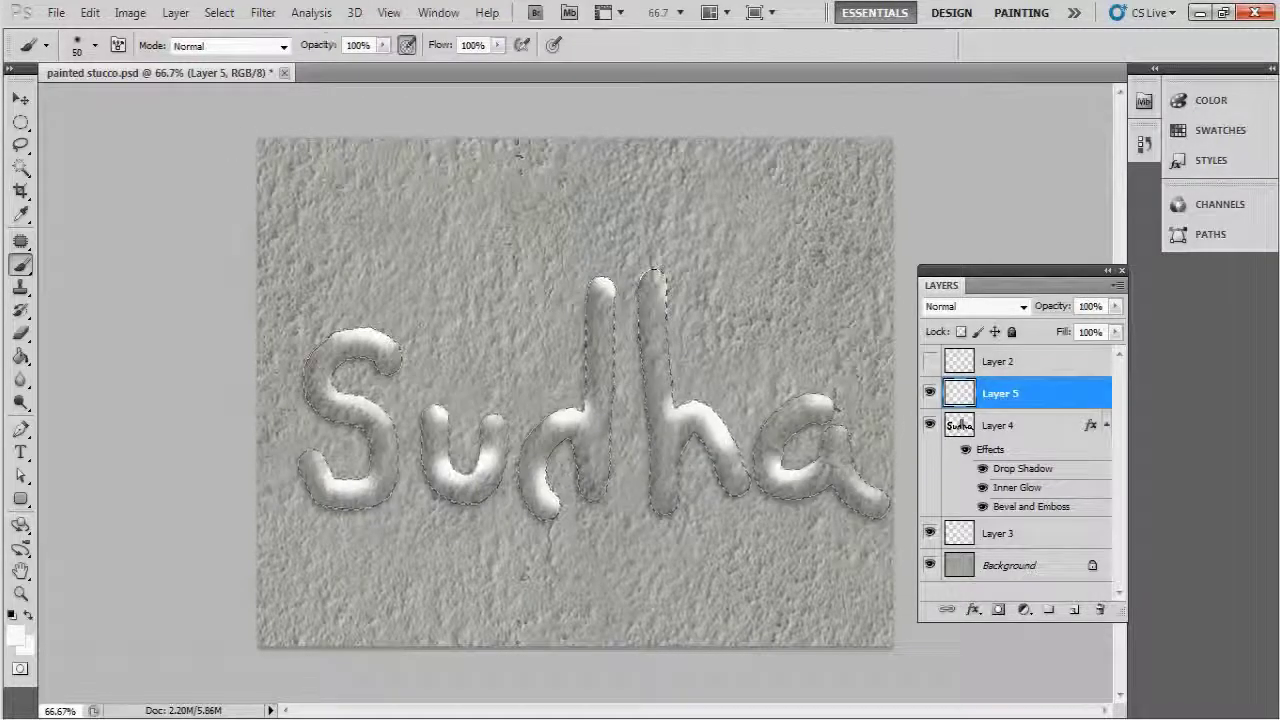
Lower the brush opacity to 30% and paint softer white highlights over the letters to blend the shine
{"action": "left_click_drag", "start_coordinate": [370, 47], "coordinate": [199, 66]}
{"action": "type", "text": "1"}
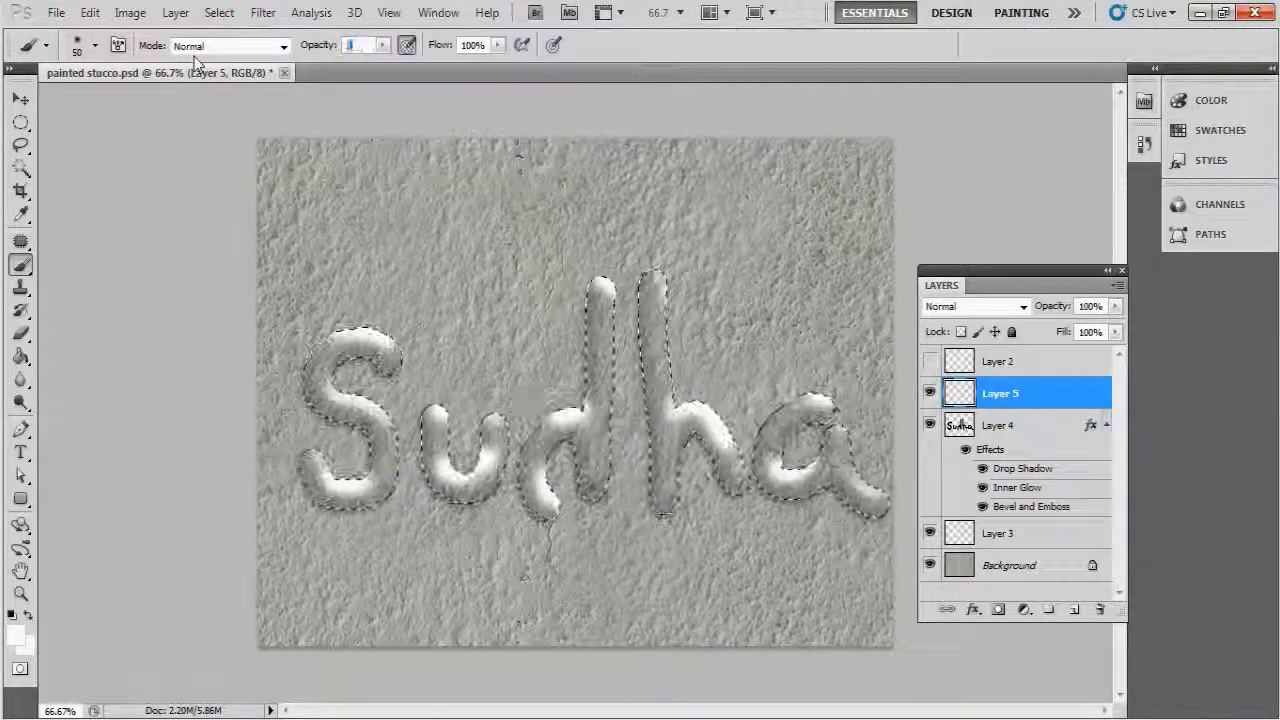
{"action": "type", "text": "0"}
{"action": "key", "text": "Return"}
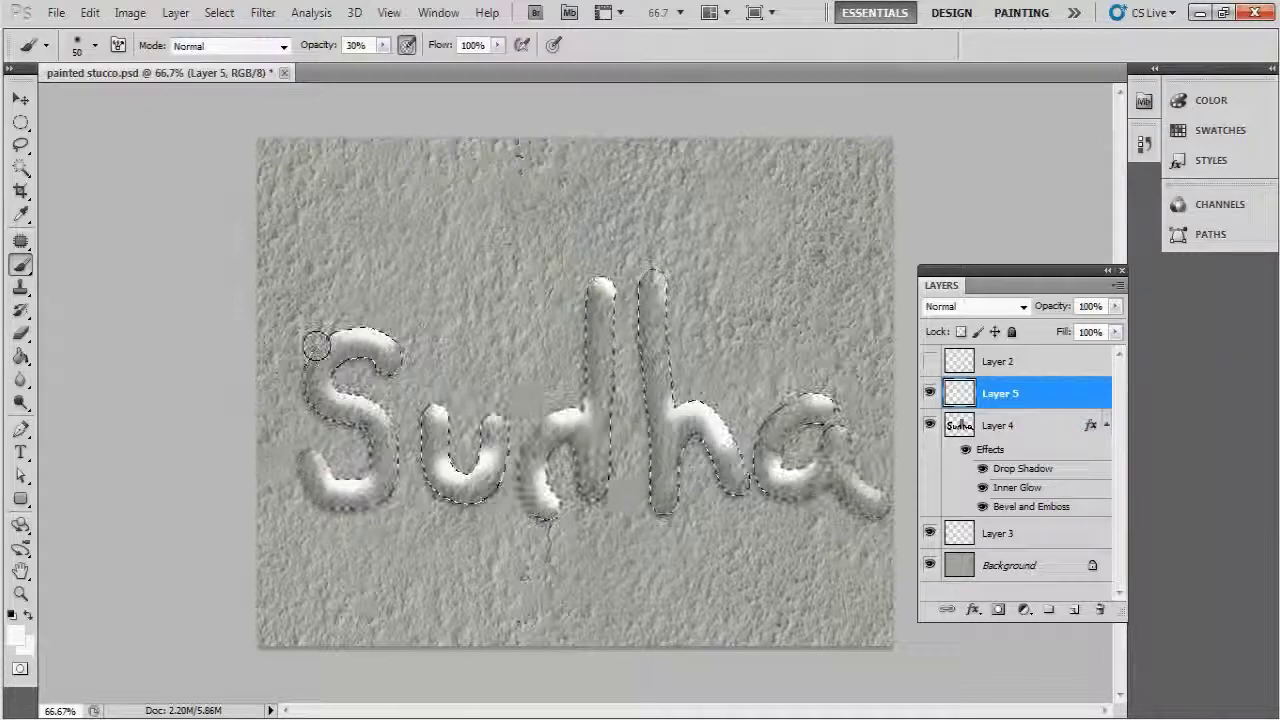
{"action": "left_click_drag", "start_coordinate": [388, 350], "coordinate": [351, 391]}
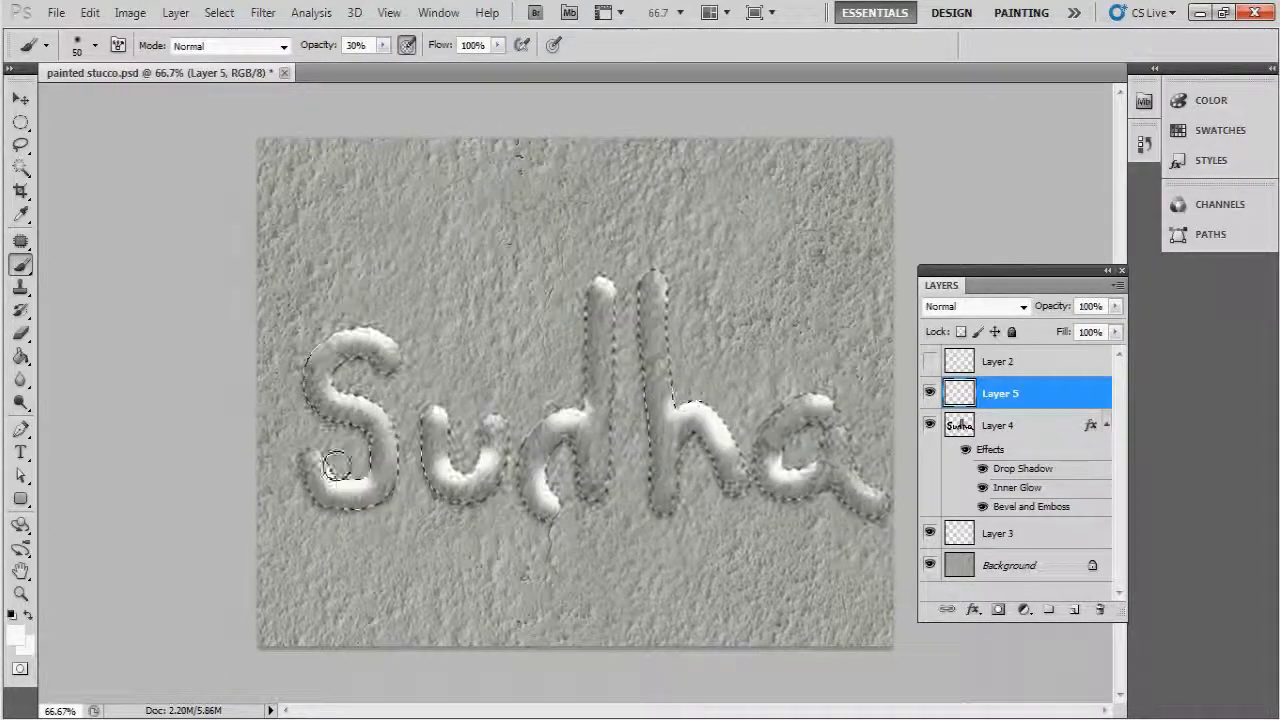
{"action": "mouse_move", "coordinate": [337, 466]}
{"action": "left_mouse_down"}
{"action": "mouse_move", "coordinate": [377, 477]}
{"action": "mouse_move", "coordinate": [357, 480]}
{"action": "left_mouse_up"}
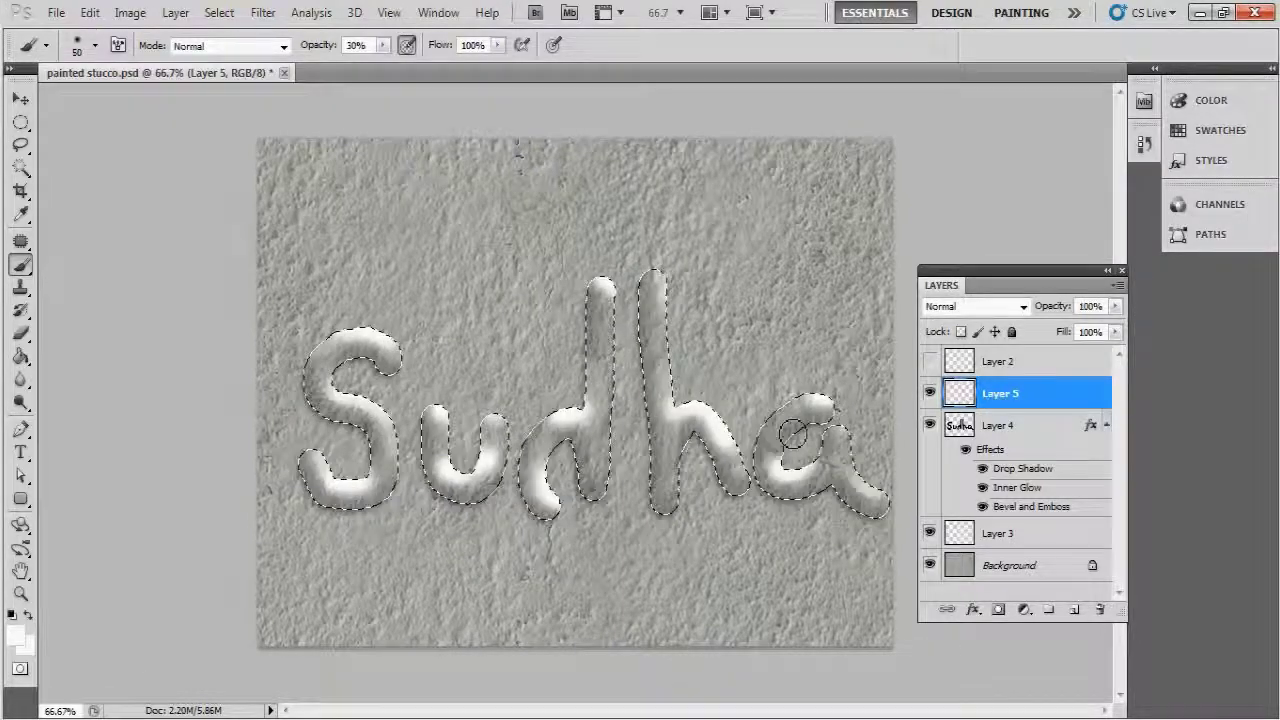
{"action": "mouse_move", "coordinate": [794, 403]}
{"action": "left_mouse_down"}
{"action": "mouse_move", "coordinate": [799, 479]}
{"action": "mouse_move", "coordinate": [793, 445]}
{"action": "mouse_move", "coordinate": [872, 472]}
{"action": "left_mouse_up"}
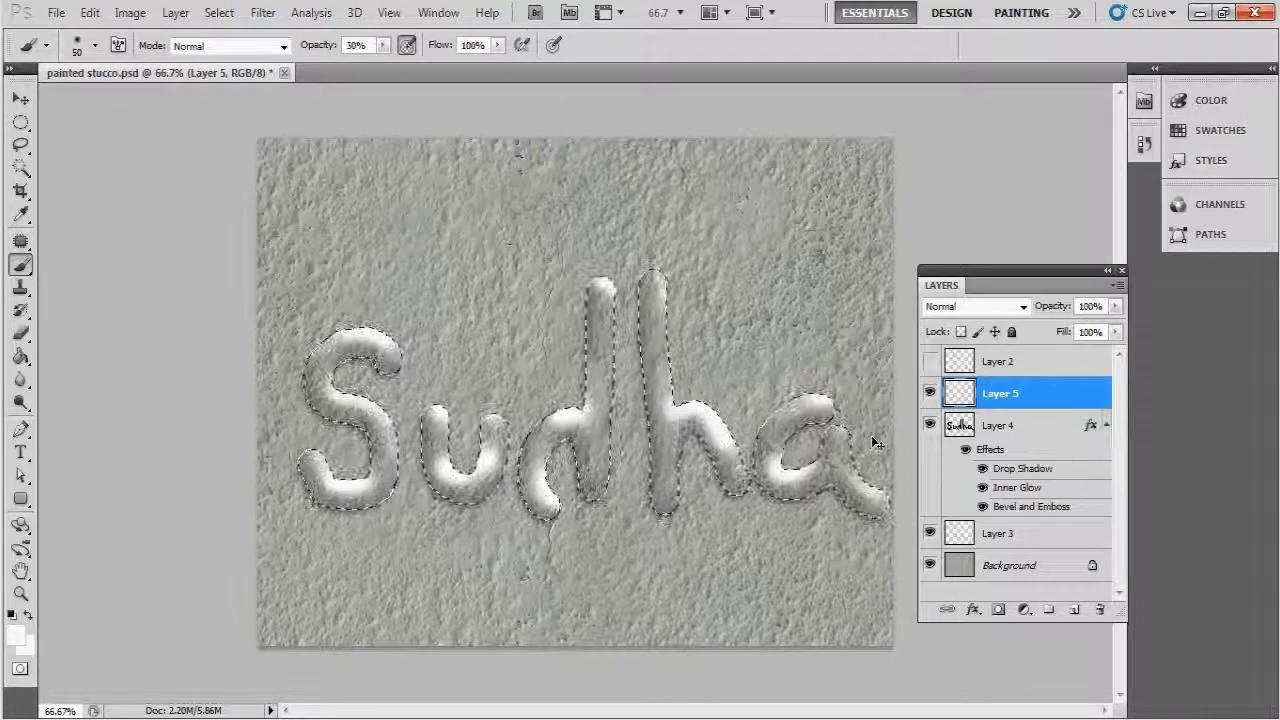
Deselect the lettering and set the highlight layer's opacity to 80%
{"action": "key", "text": "ctrl+d"}
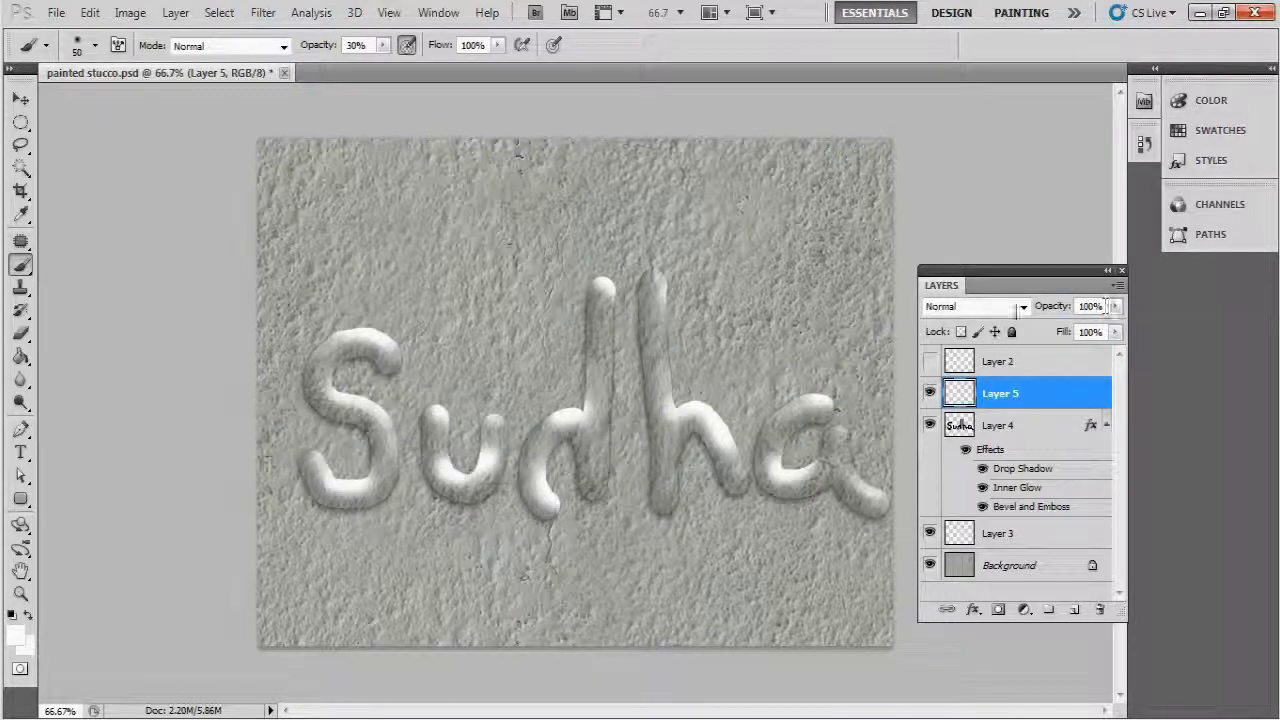
{"action": "left_click", "coordinate": [1090, 306]}
{"action": "type", "text": "80"}
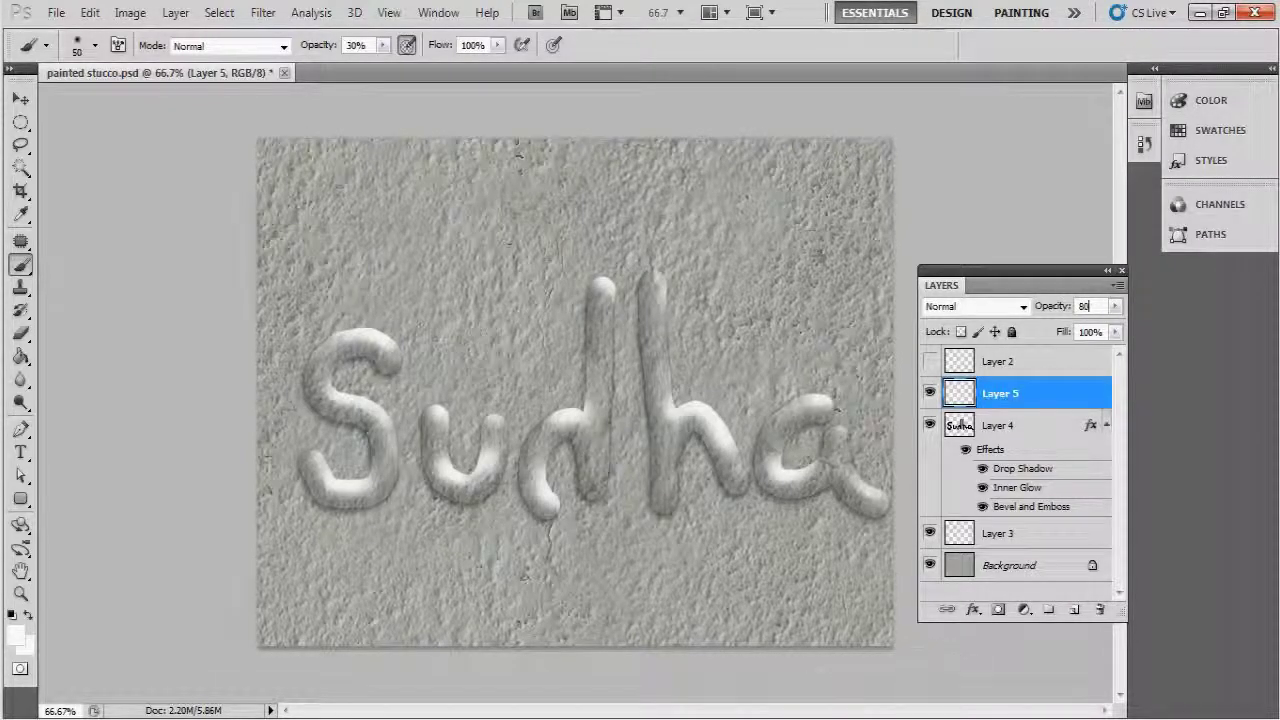
{"action": "left_click", "coordinate": [1084, 306]}
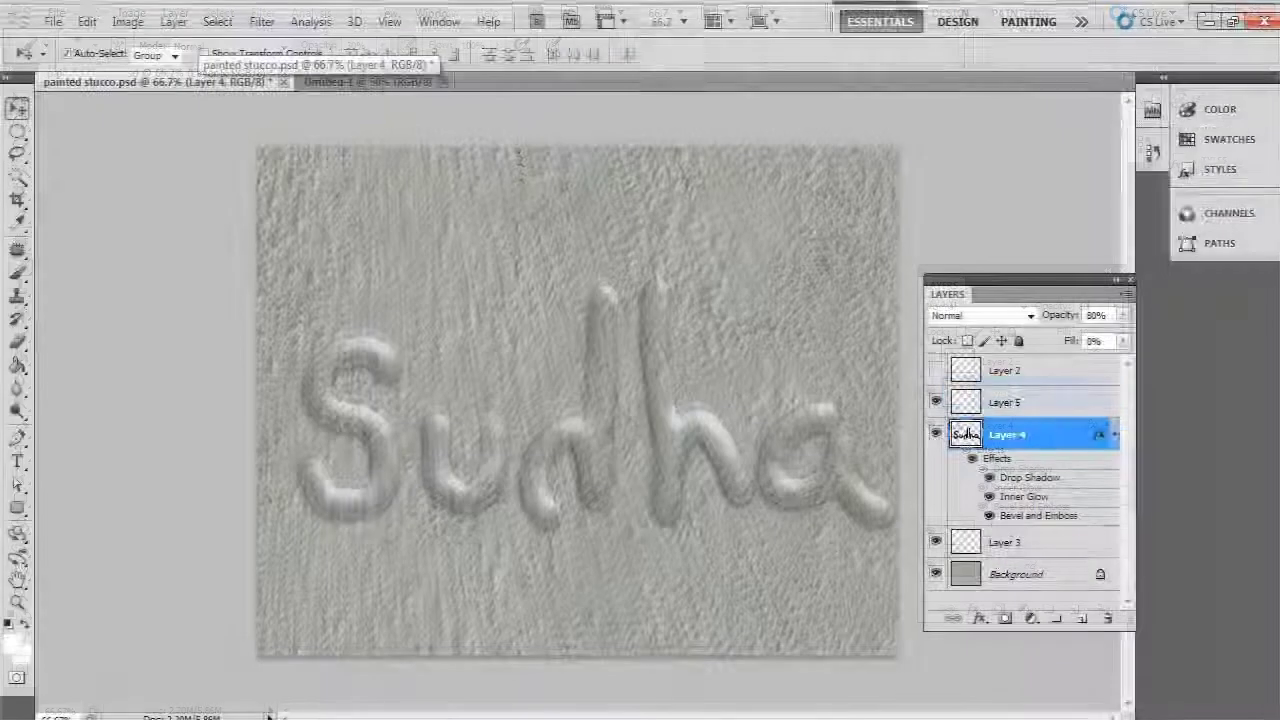